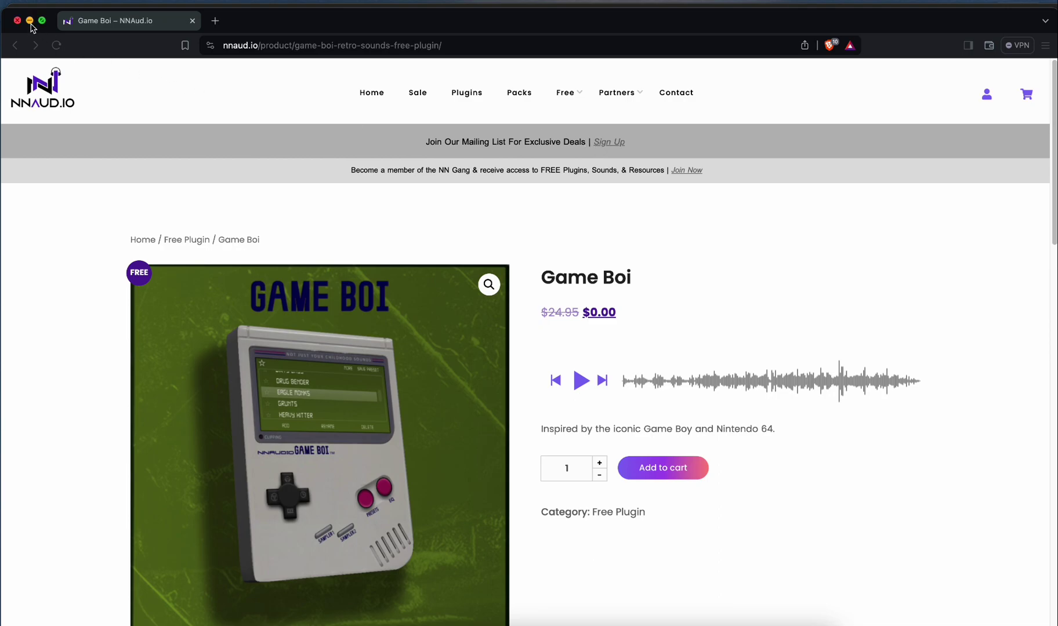
Step: Switch to the Ableton Live project and bring up the preset list of the Game Boi plugin
left_click(29, 20)
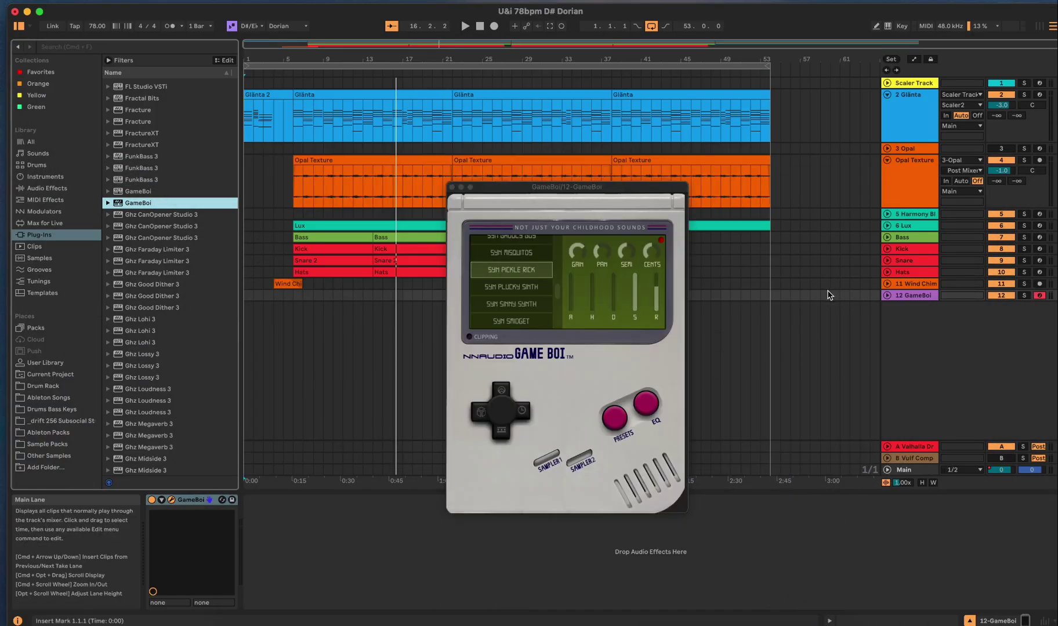
scroll(526, 308, "up", 10)
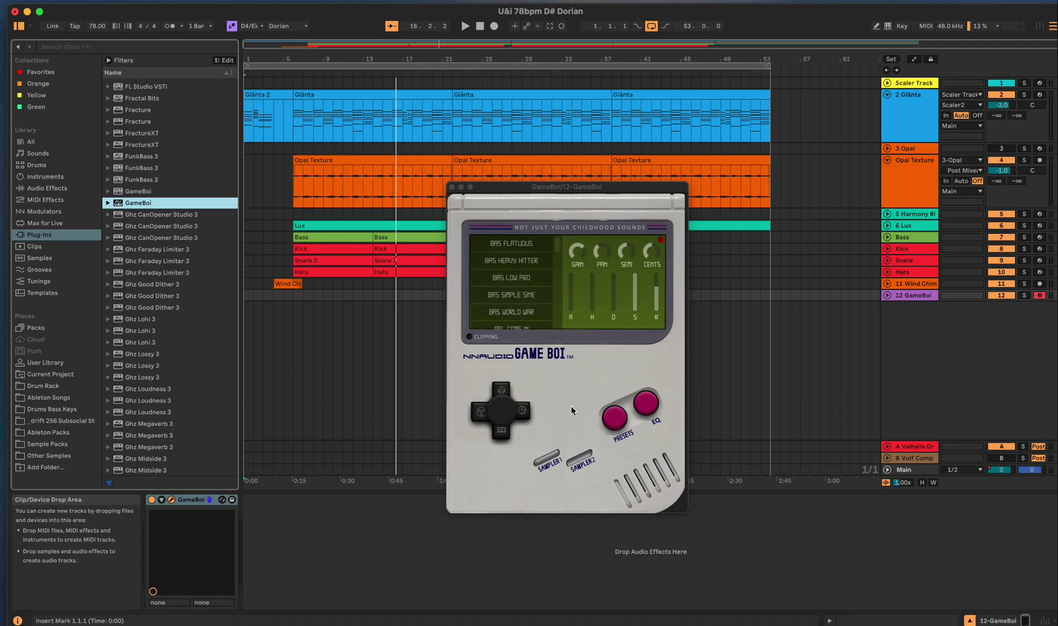
left_click(612, 427)
scroll(539, 292, "up", 10)
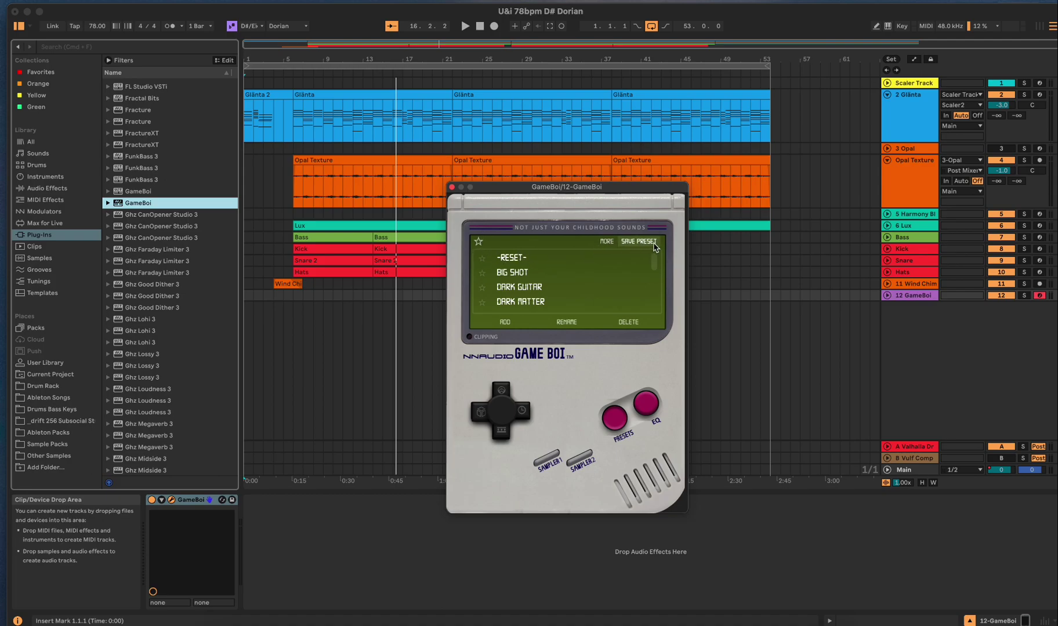
Step: Start adding a new preset and cancel the naming prompt
left_click(515, 327)
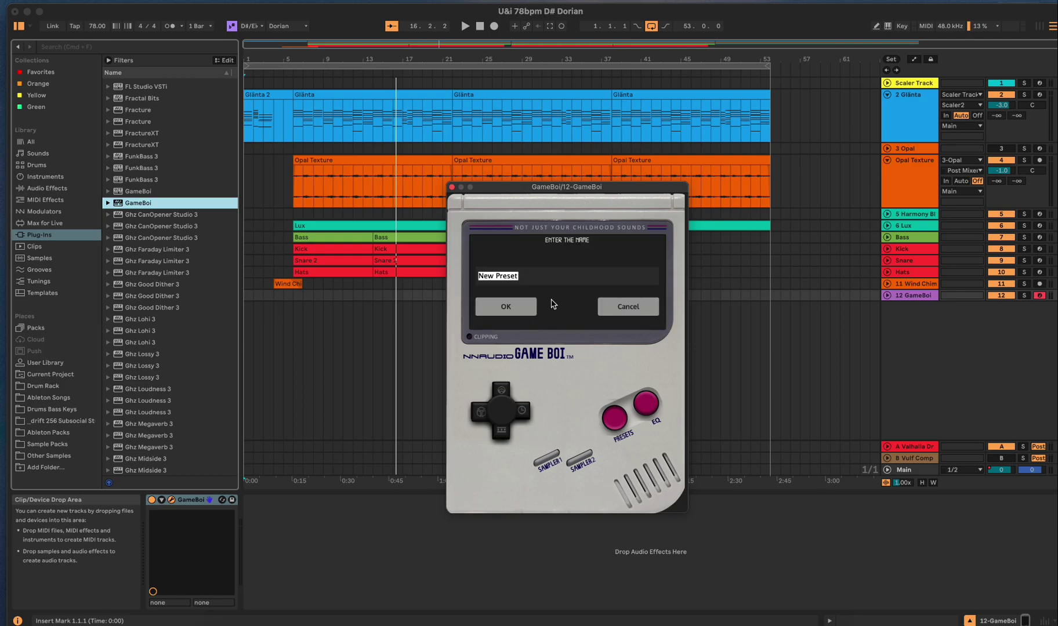
left_click(628, 308)
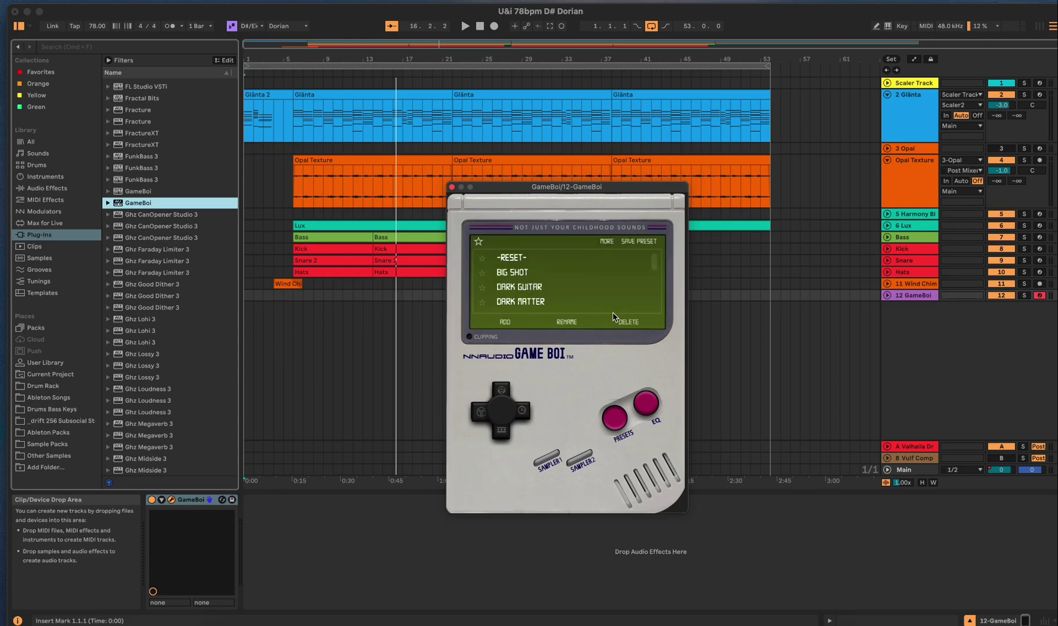
Step: Audition the Wild Thing, World War Bass and Ya Buddy presets one after another
scroll(544, 287, "down", 5)
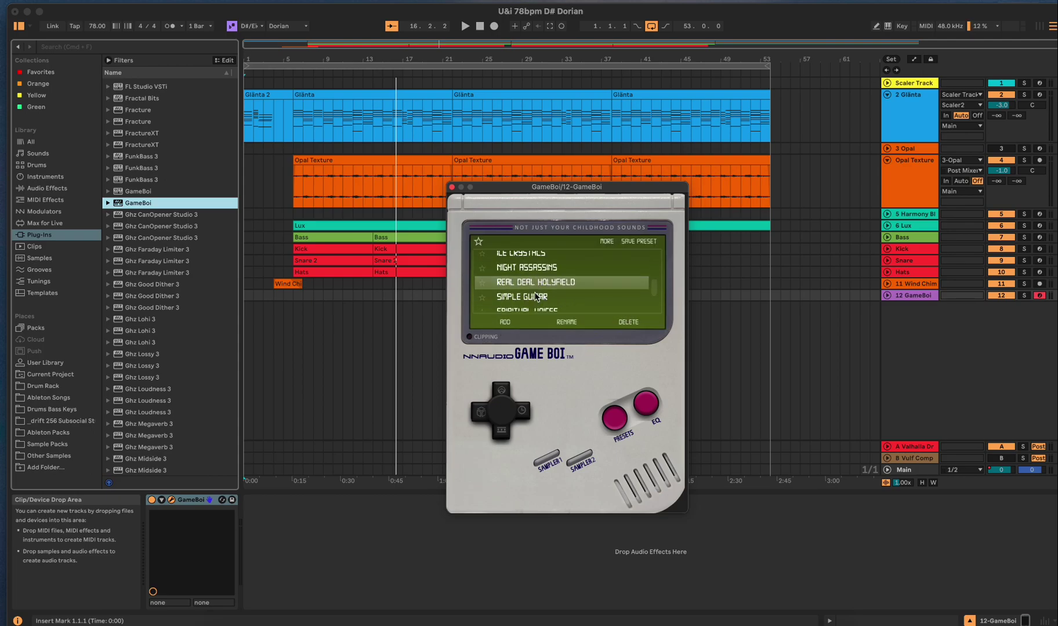
scroll(576, 311, "down", 8)
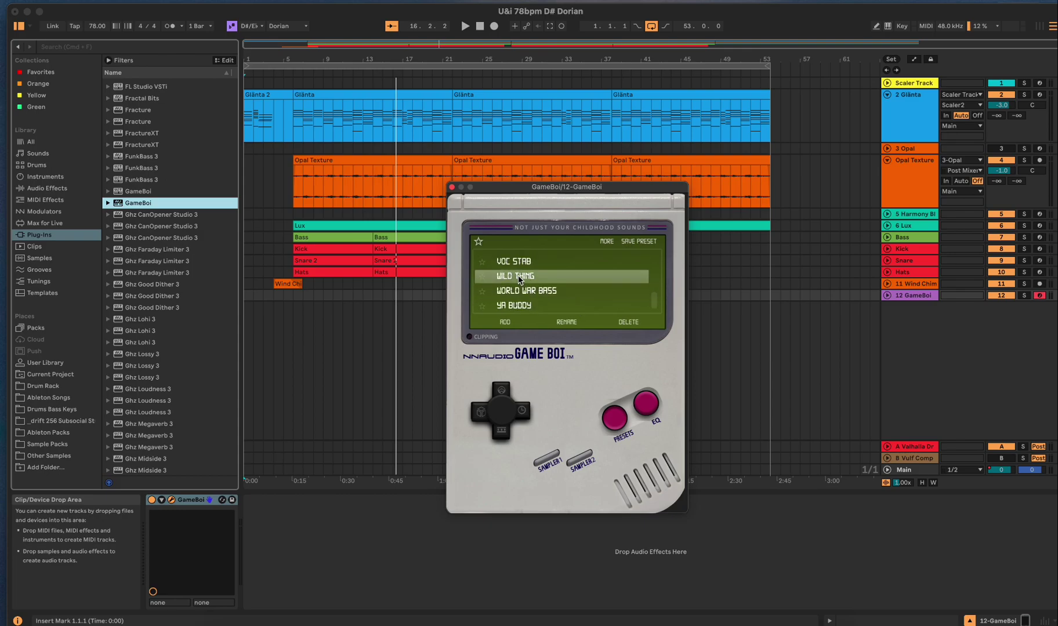
left_click(523, 276)
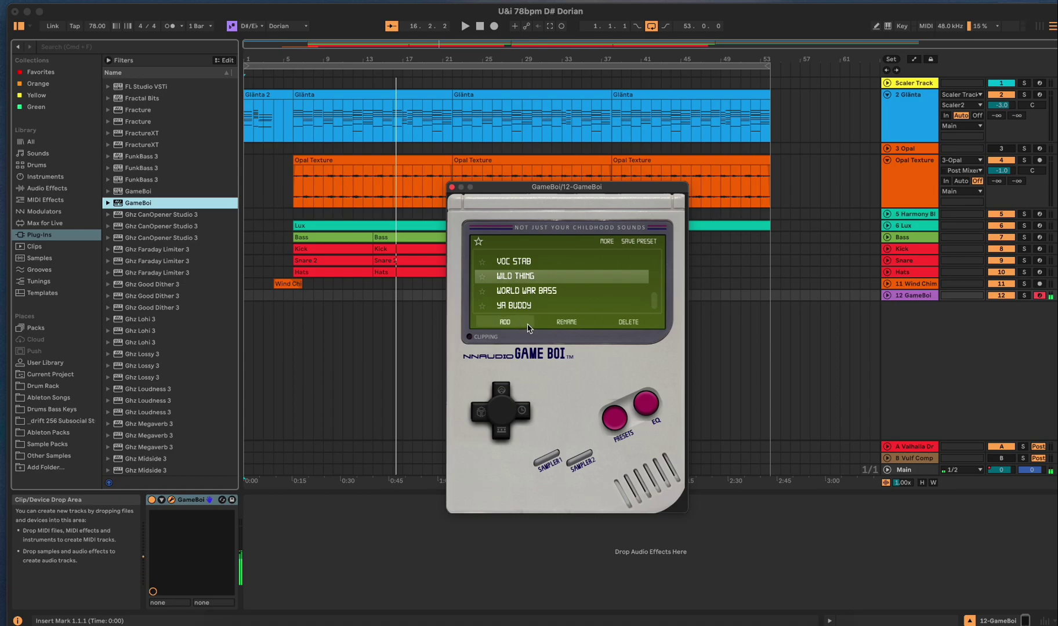
left_click(533, 296)
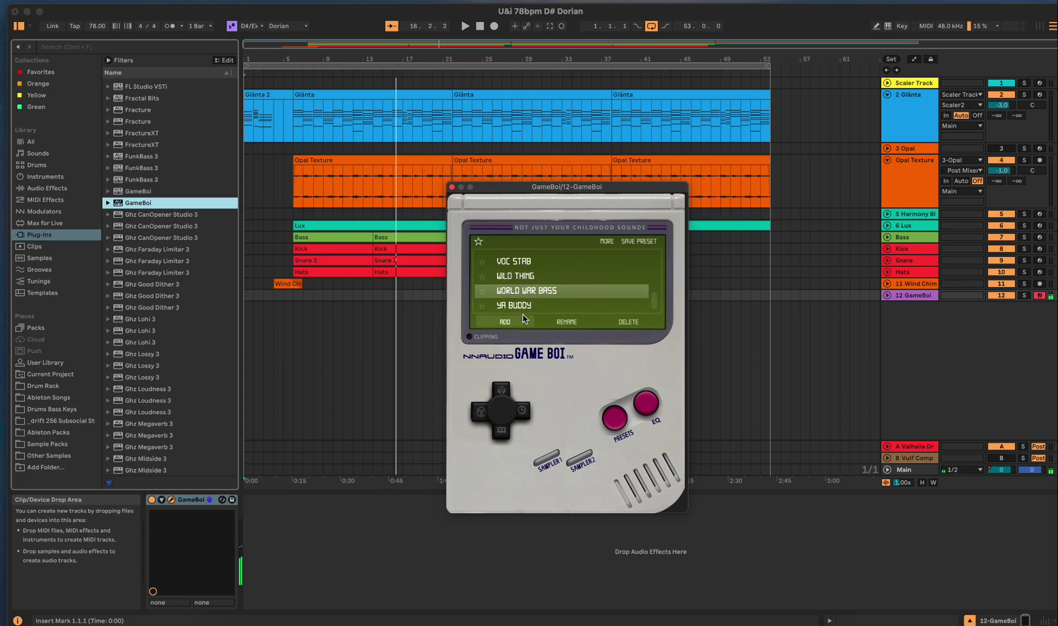
left_click(523, 309)
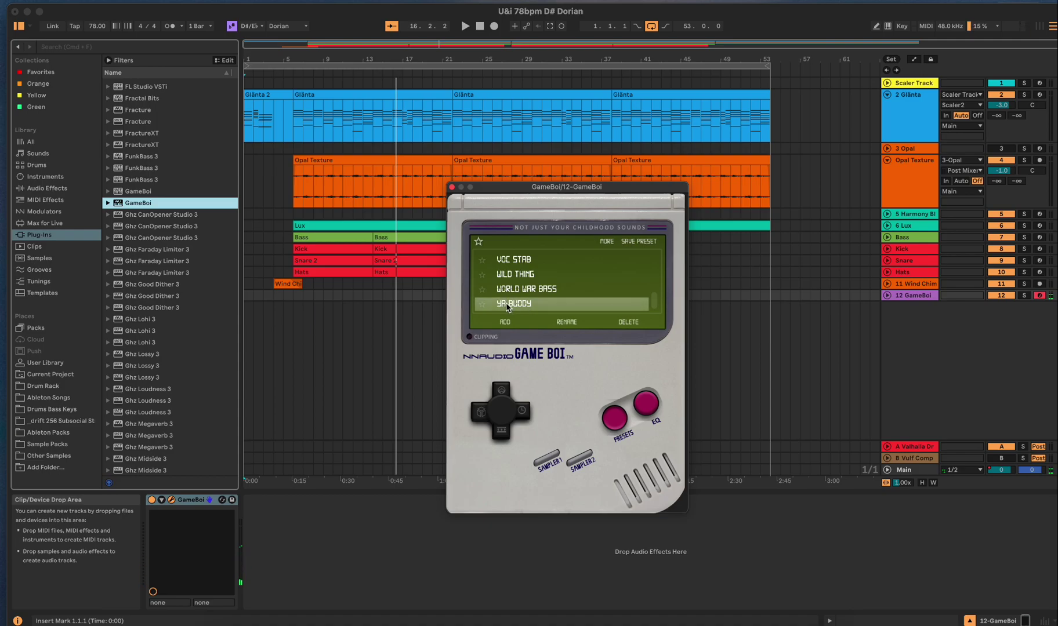
Step: Look through the plugin's four effect pages, including Delay and Dimension
left_click(501, 389)
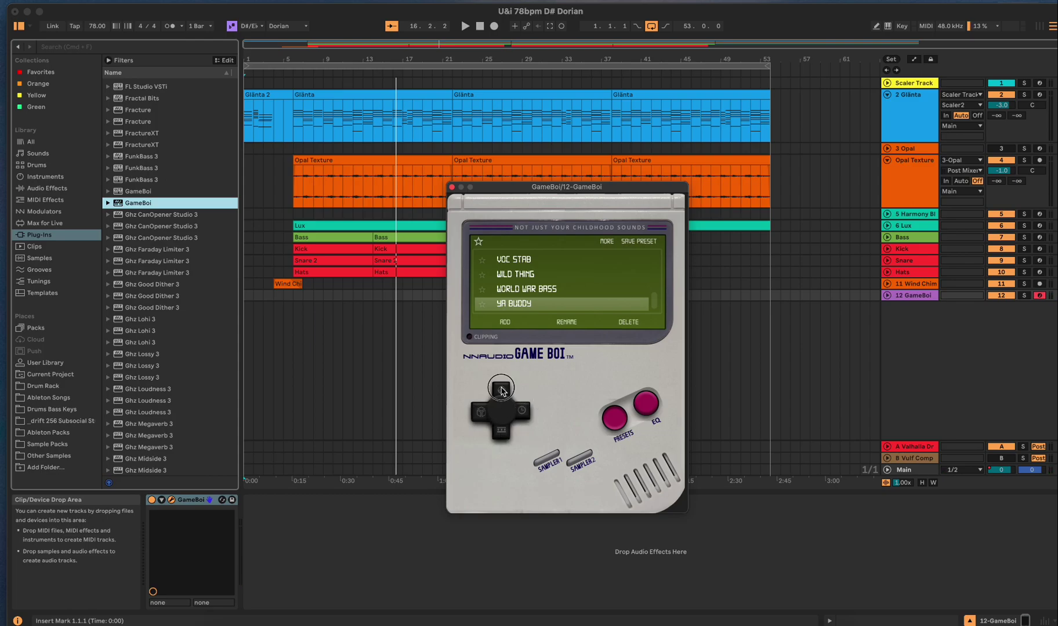
left_click(524, 413)
left_click(498, 435)
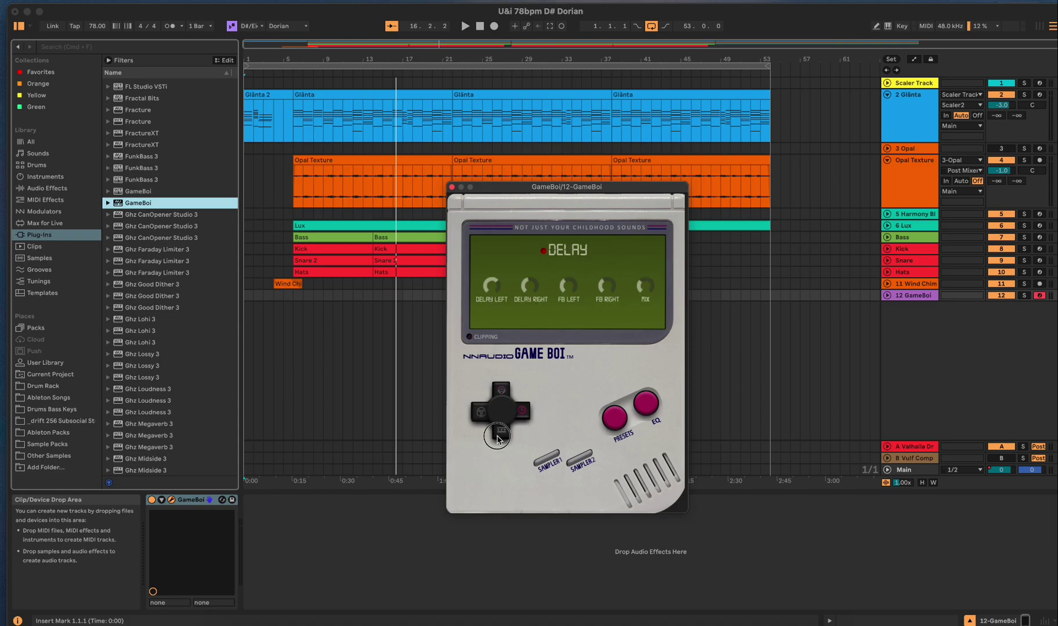
left_click(480, 412)
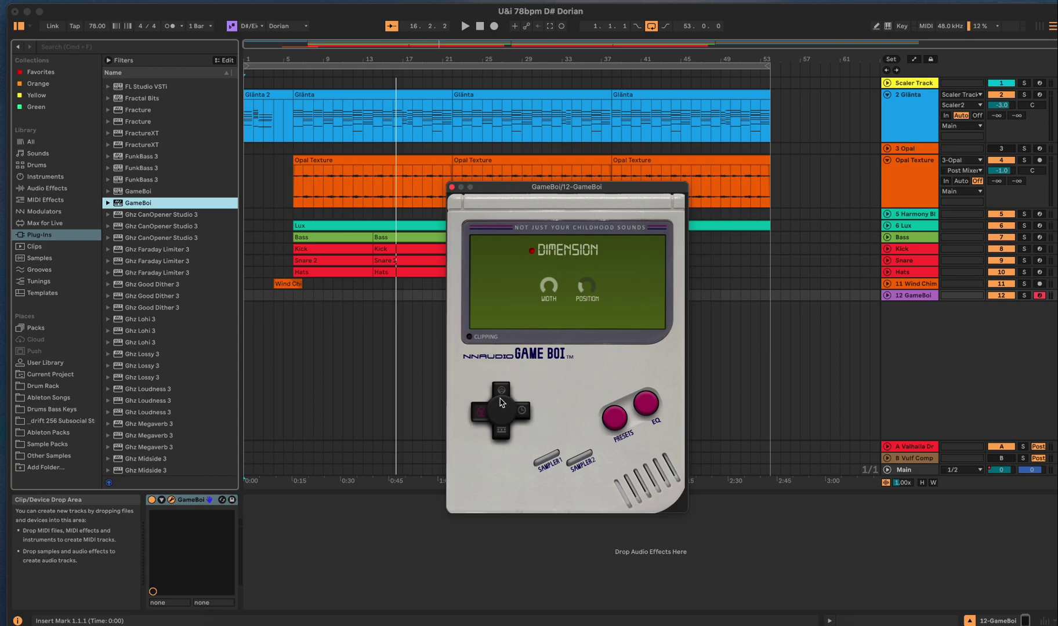
left_click(467, 336)
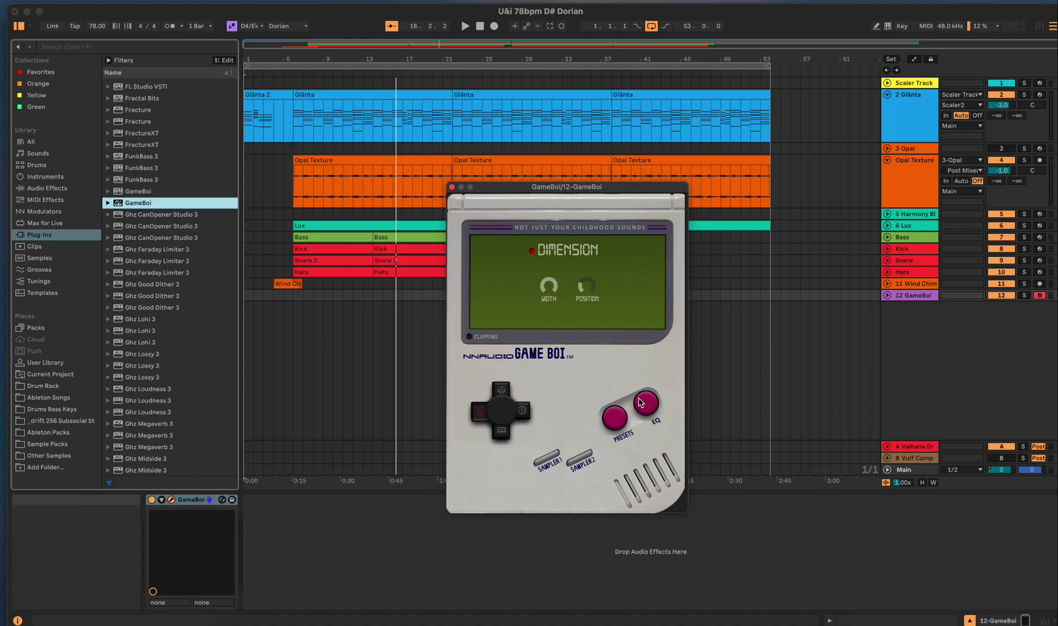
Step: Choose the Syn Smidget sound for Sampler 1 and the Wnd Half Staff sound for Sampler 2
left_click(548, 461)
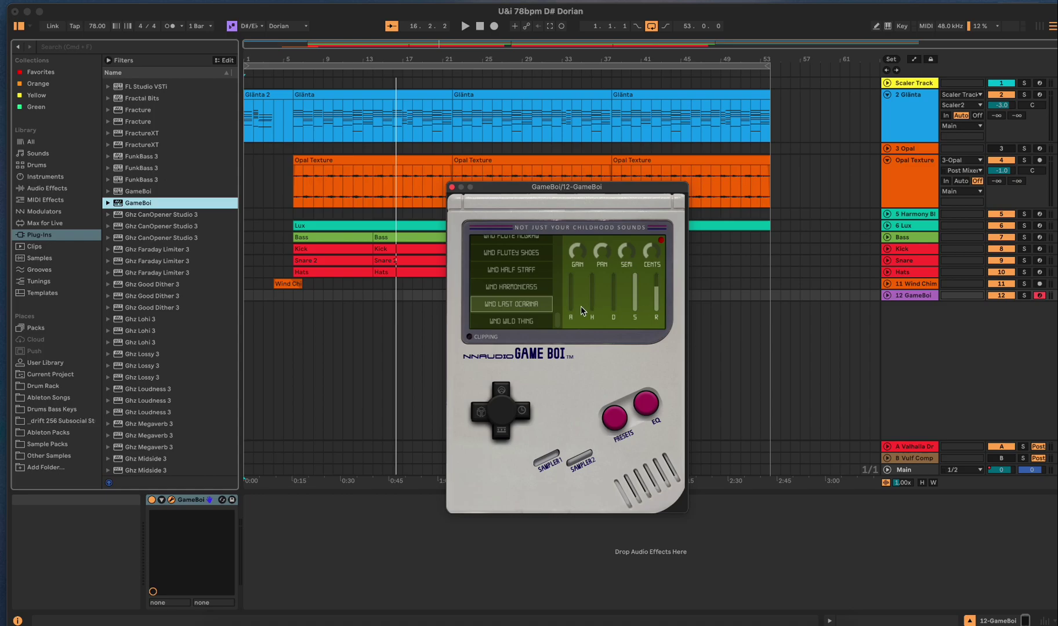
scroll(510, 290, "up", 10)
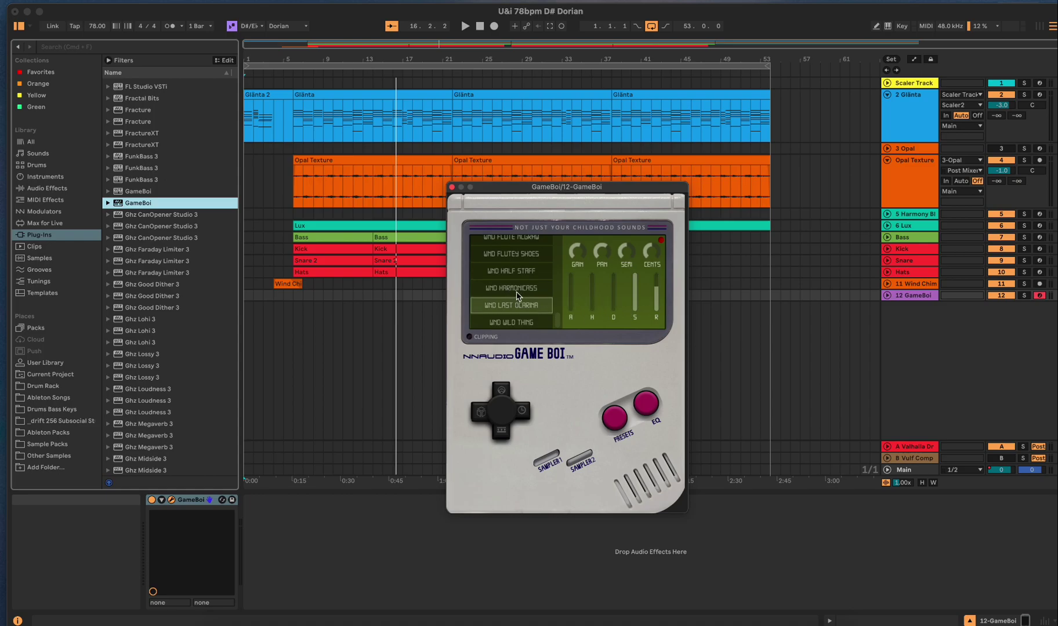
left_click(522, 257)
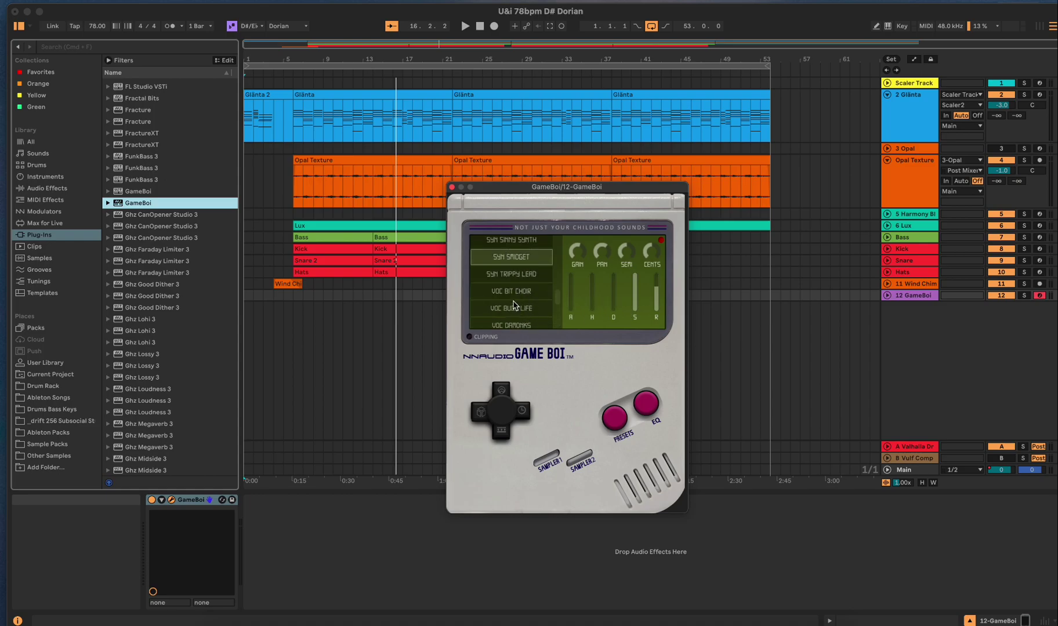
left_click(576, 461)
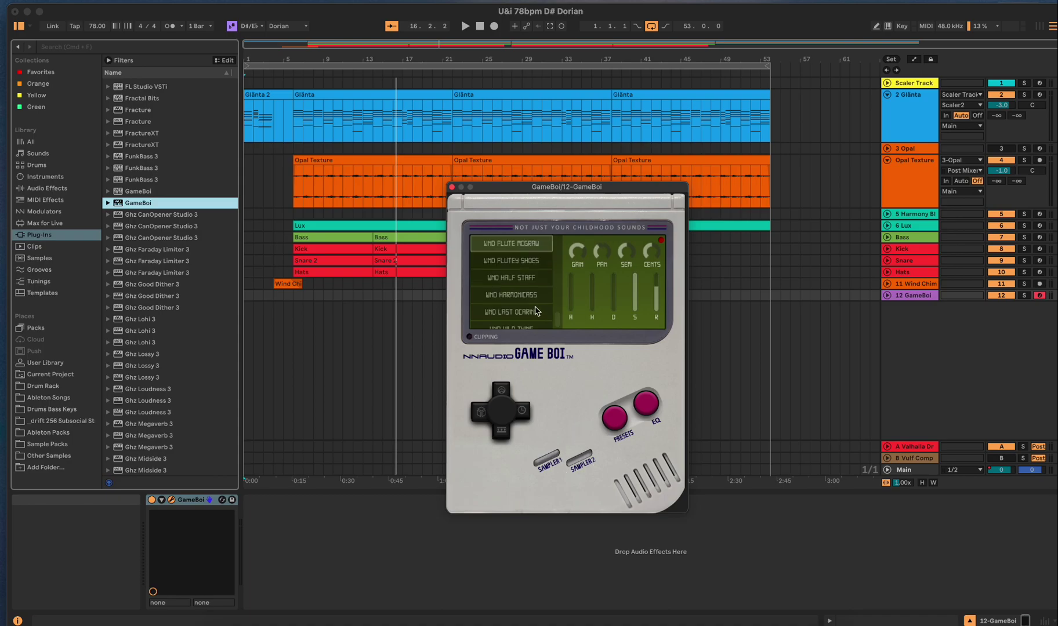
left_click(508, 282)
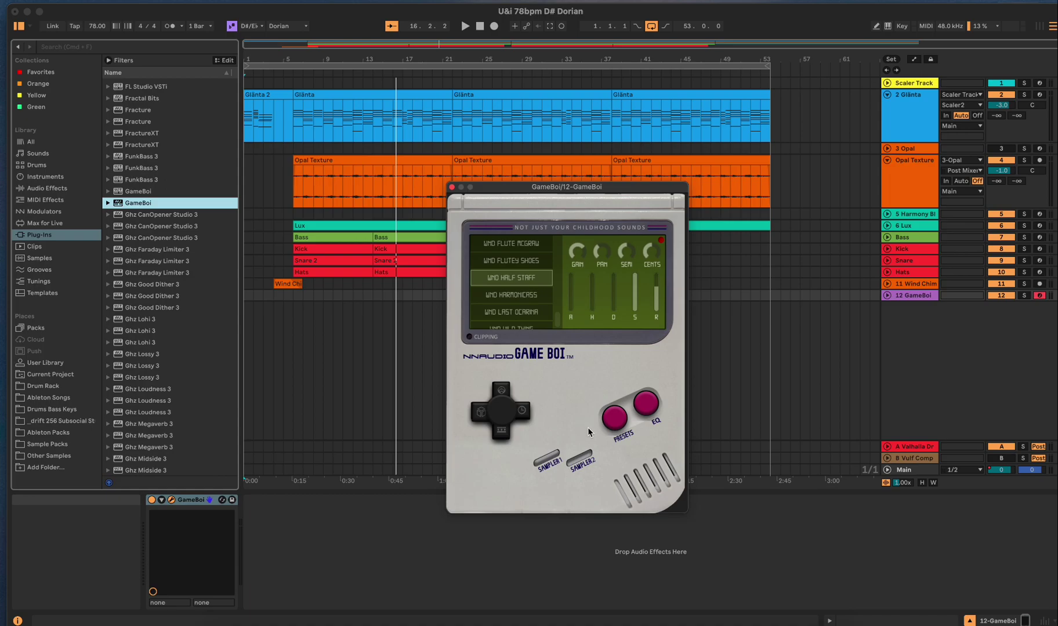
Step: Examine the EQ page and compare the sound settings of Sampler 1 and Sampler 2
left_click(646, 404)
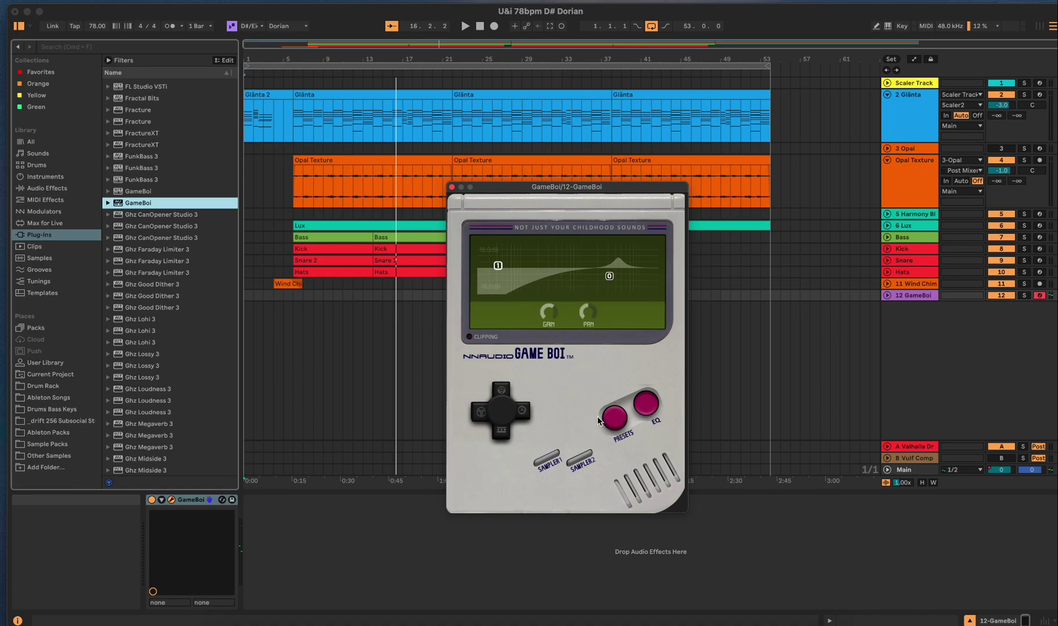
left_click(580, 462)
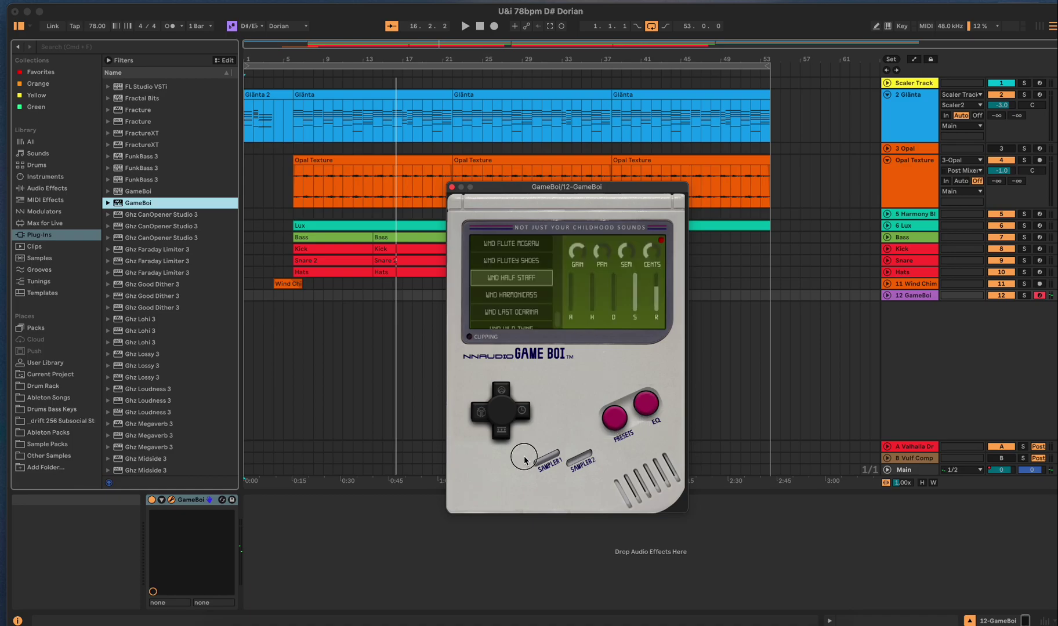
left_click(548, 464)
left_click(645, 406)
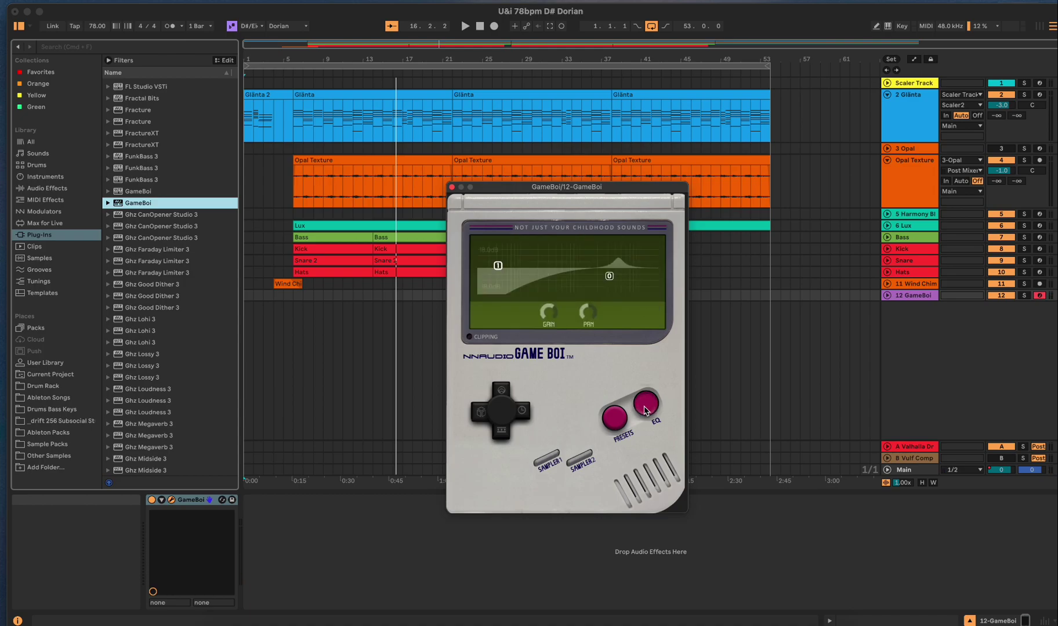
left_click(582, 463)
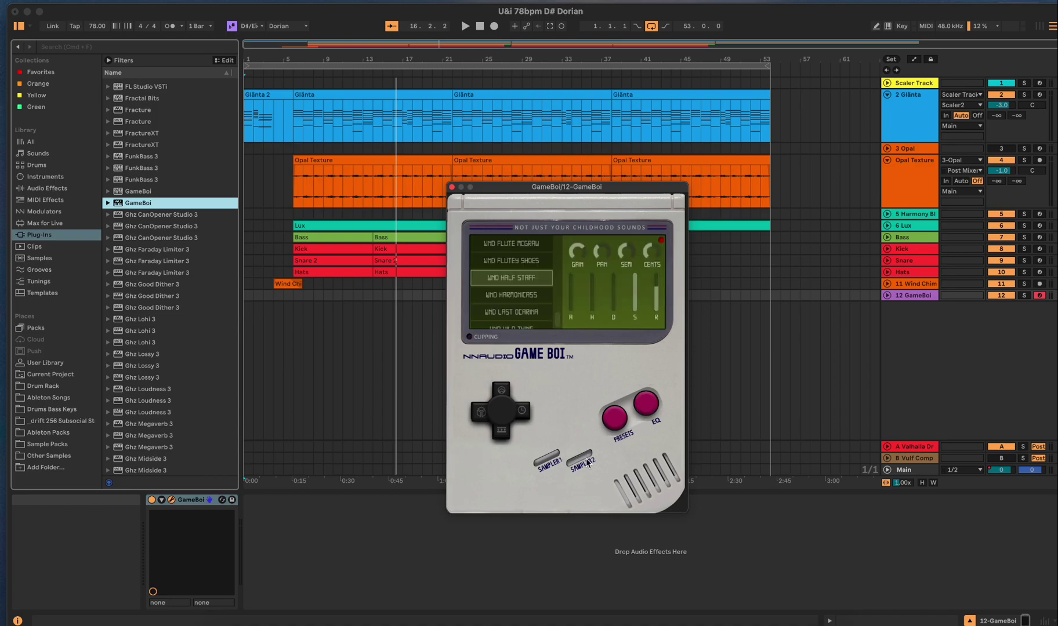
left_click(538, 462)
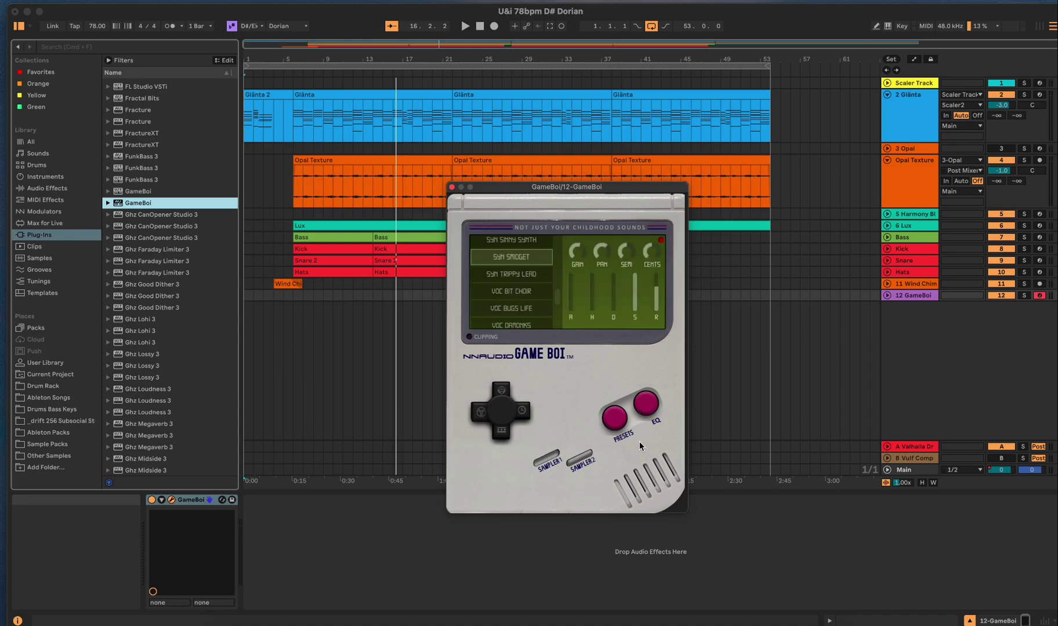
left_click(582, 461)
left_click(646, 404)
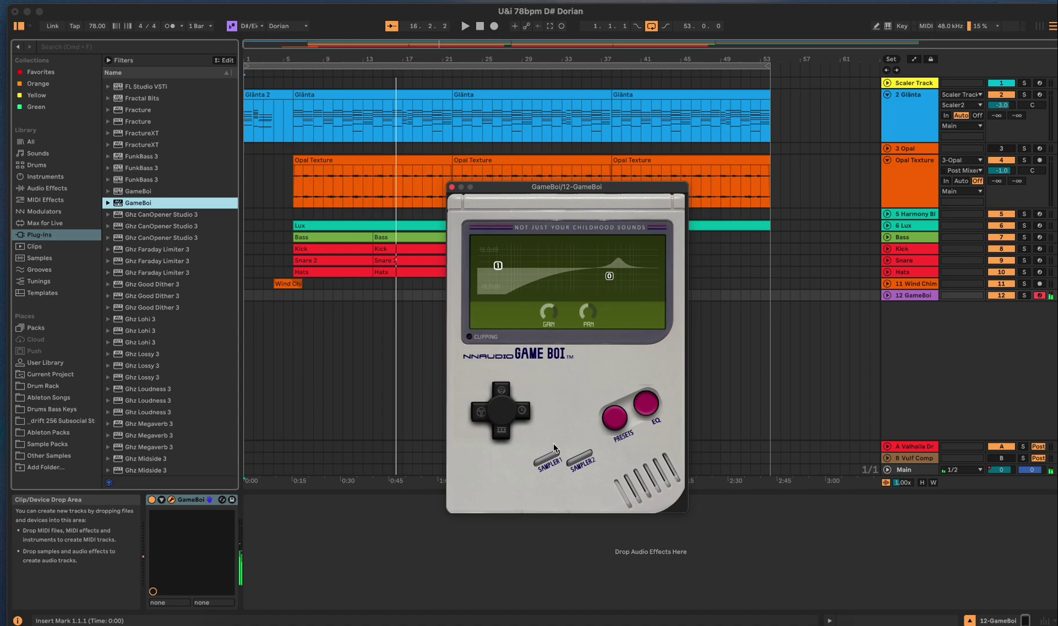
Step: Audition the Voc Stab and Wild Thing presets, and load the Big Shot preset
left_click(614, 417)
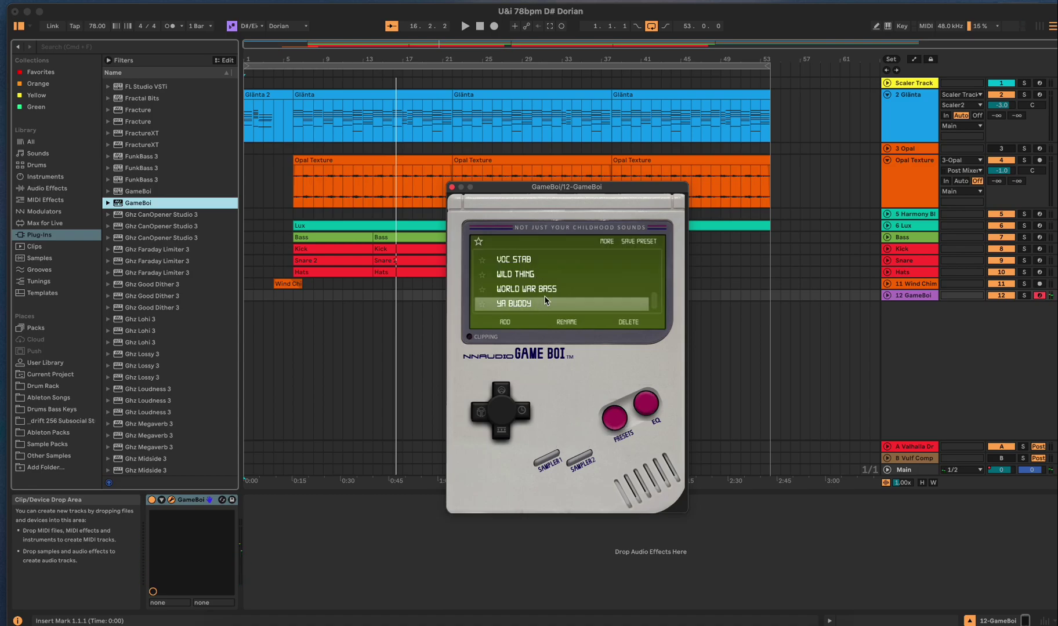
scroll(545, 301, "up", 10)
scroll(551, 299, "down", 10)
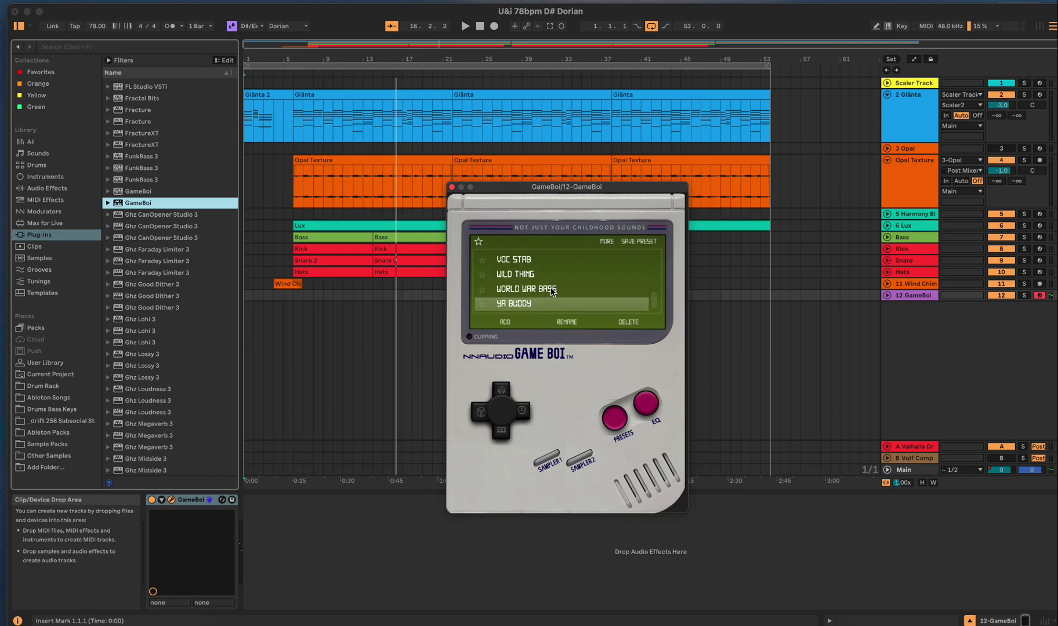
left_click(528, 259)
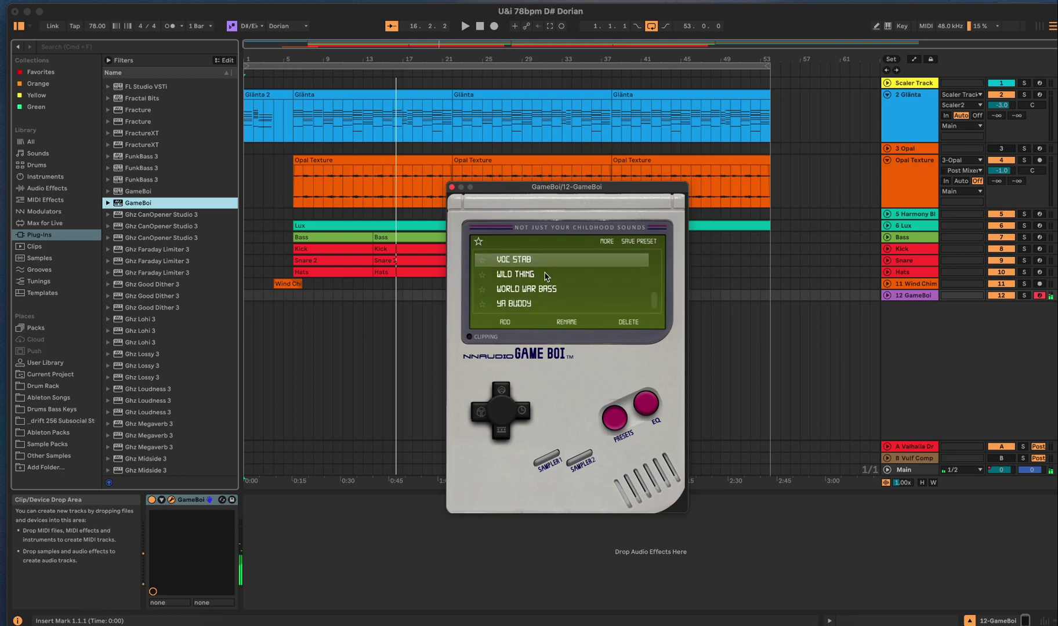
left_click(538, 275)
scroll(539, 275, "up", 10)
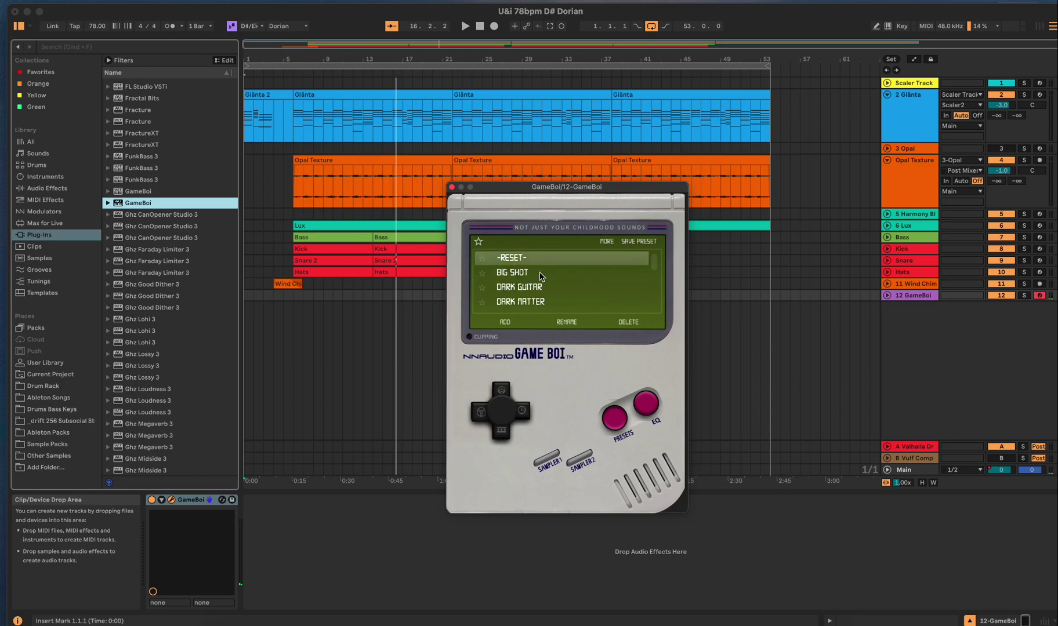
left_click(539, 272)
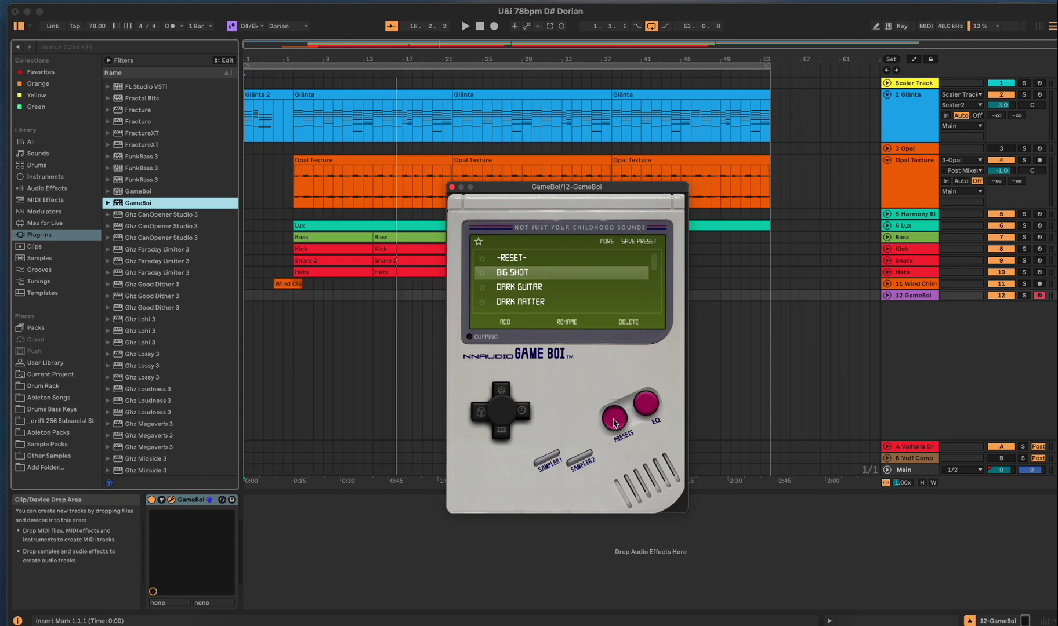
Step: Set the Sampler 1 sound of the loaded preset to Wnd Half Staff
left_click(542, 458)
scroll(534, 280, "down", 3)
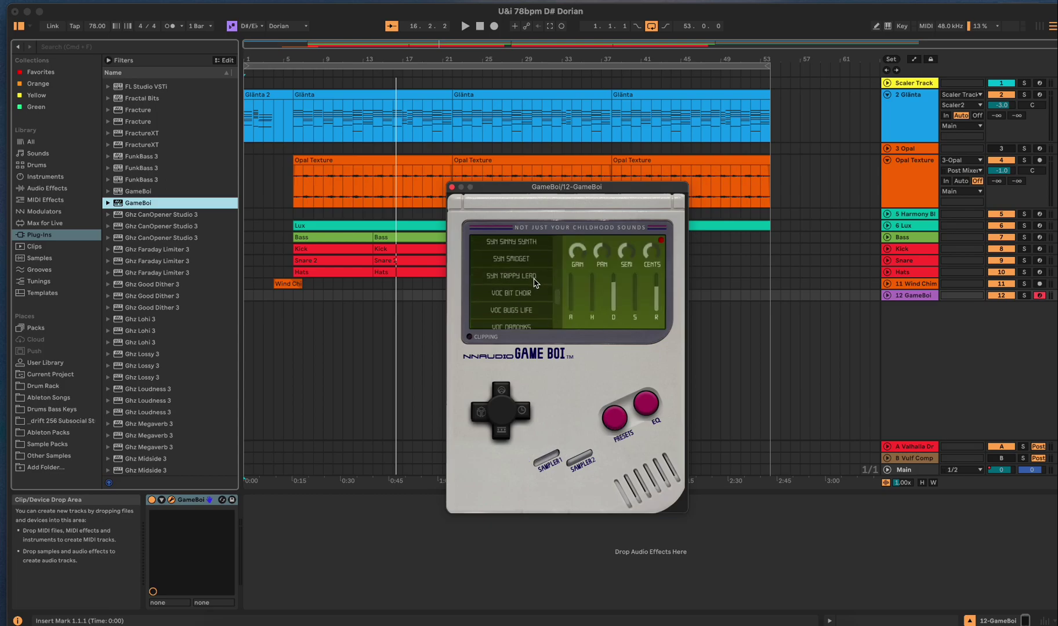
scroll(534, 282, "down", 5)
scroll(534, 283, "down", 1)
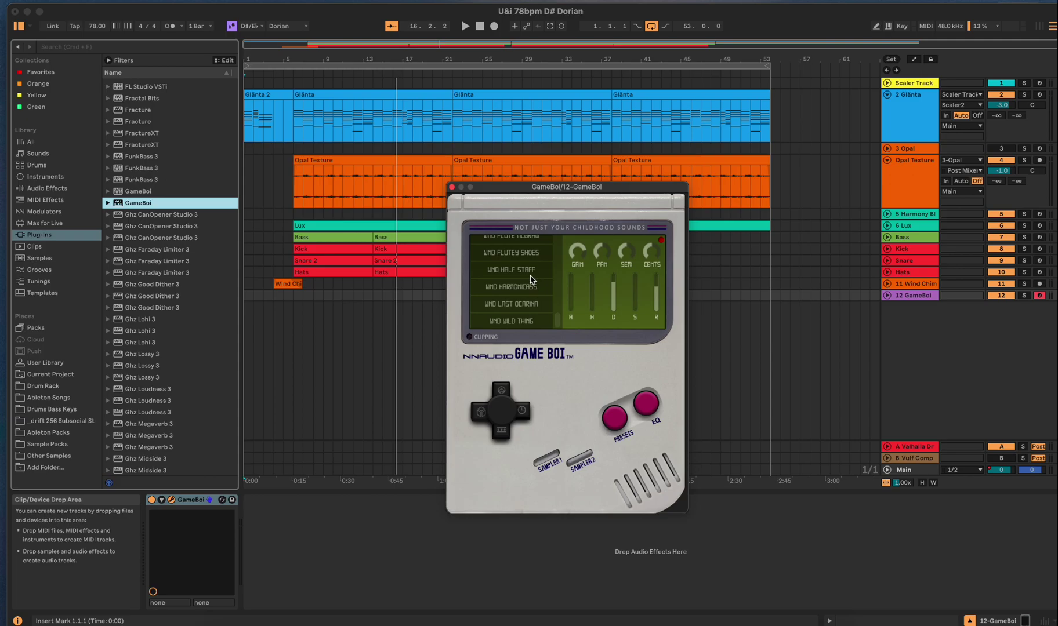
left_click(529, 276)
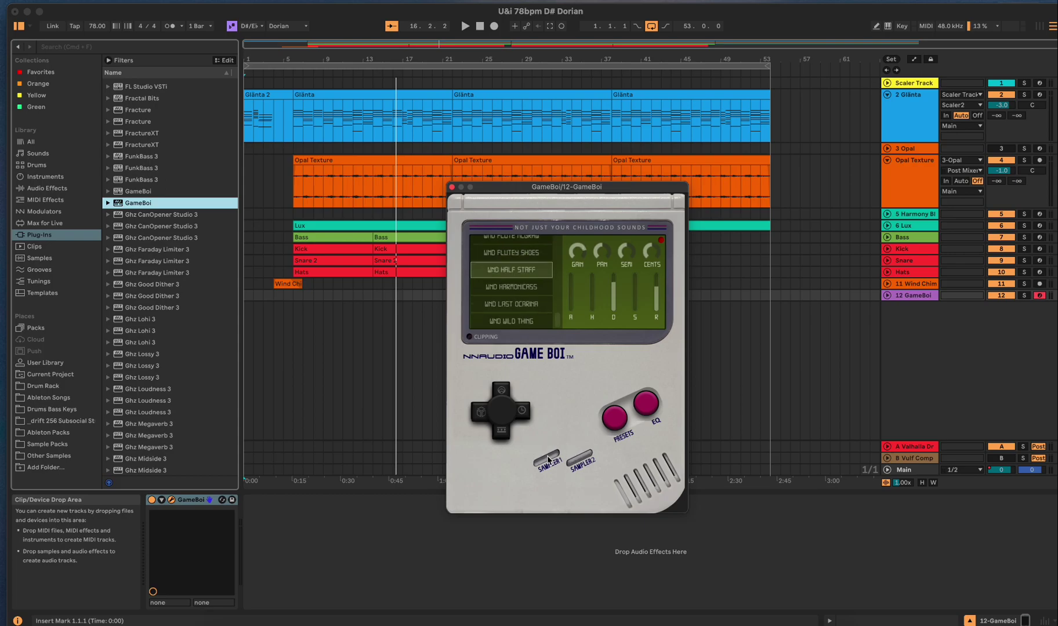
Step: Show the GameBoi preset folder in Finder and look through the preset files in User Presets
left_click(616, 417)
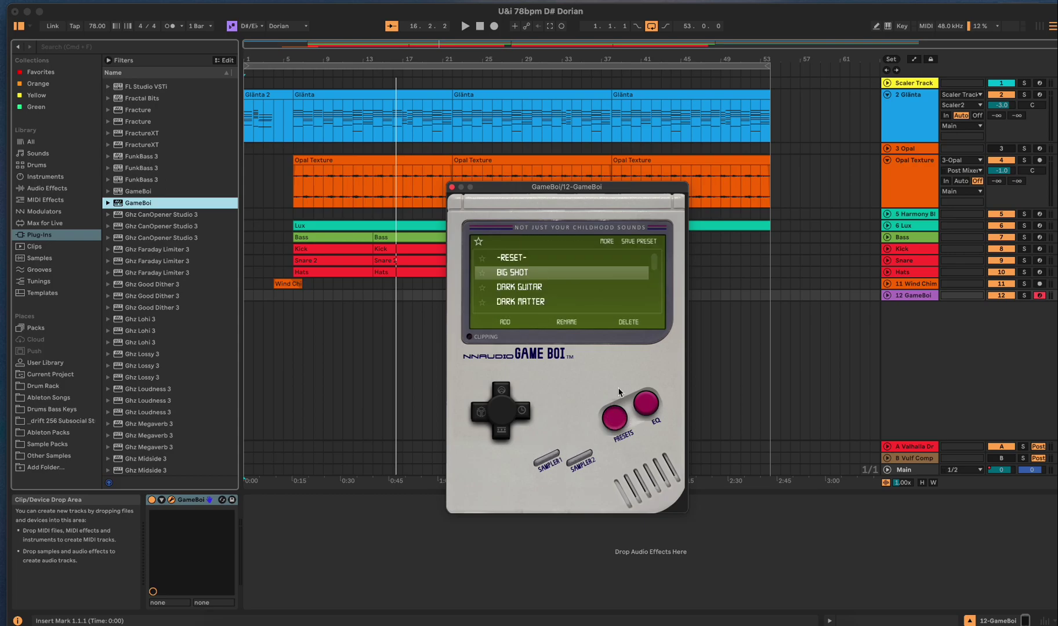
left_click(607, 244)
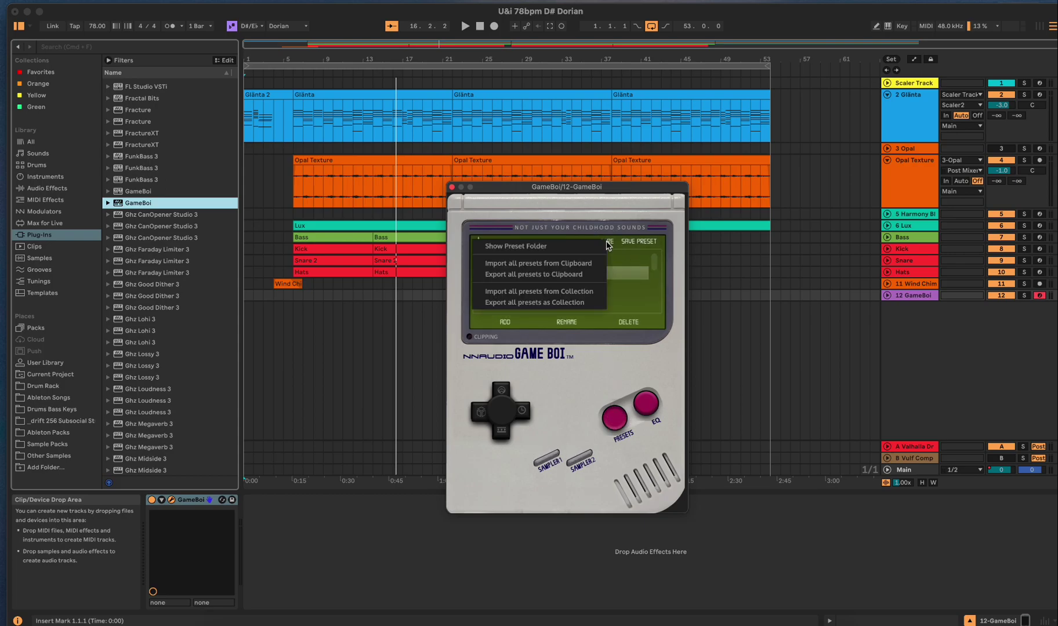
left_click(562, 247)
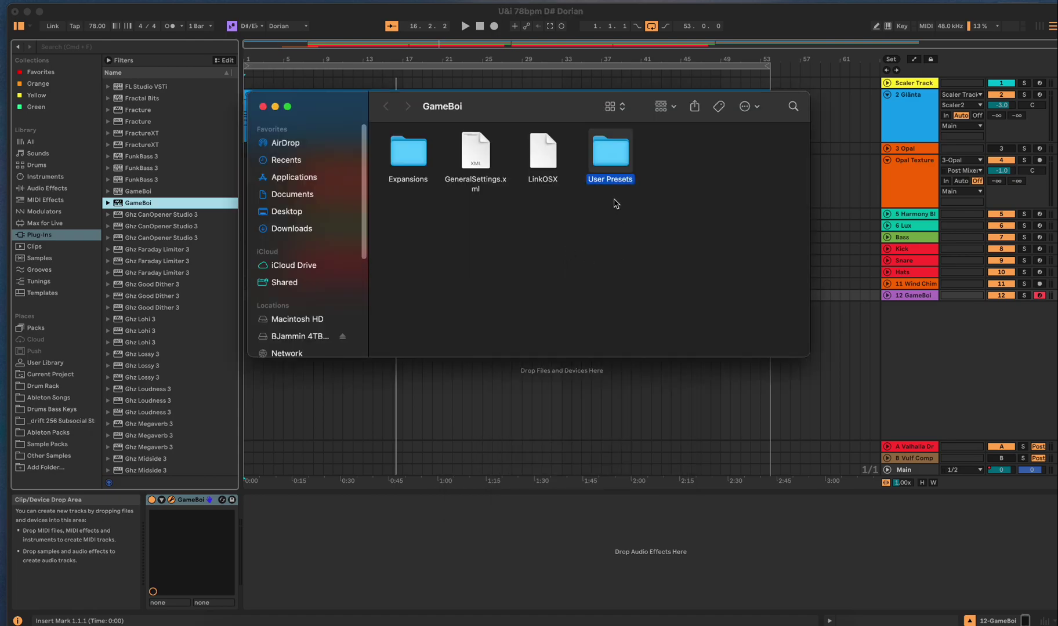
double_click(611, 170)
scroll(682, 268, "down", 2)
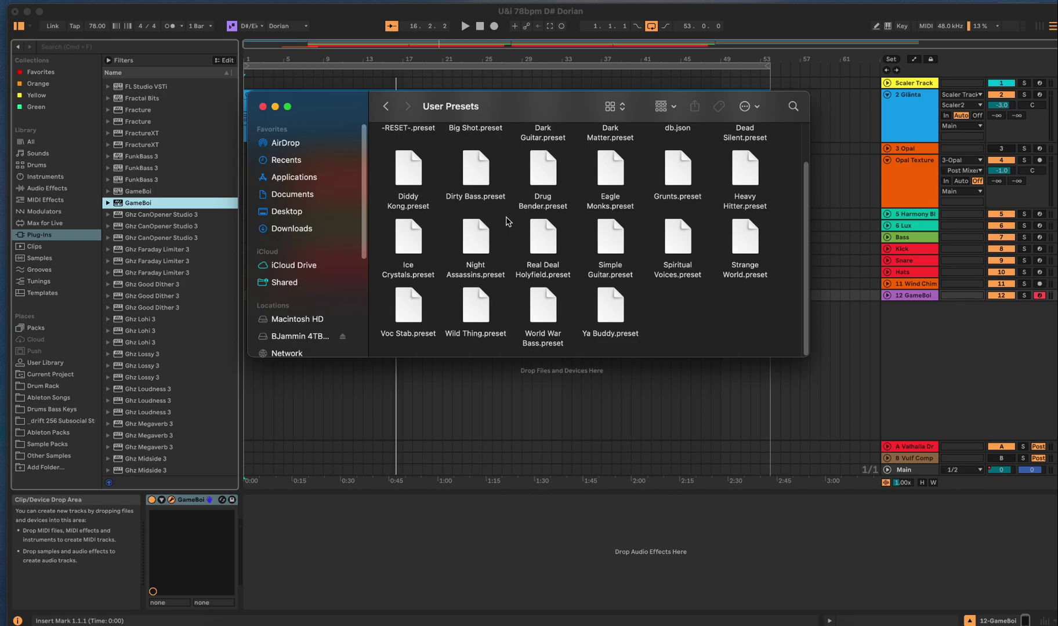
Step: Check the contents of the Expansions folder inside the GameBoi folder and close the Finder window
left_click(383, 107)
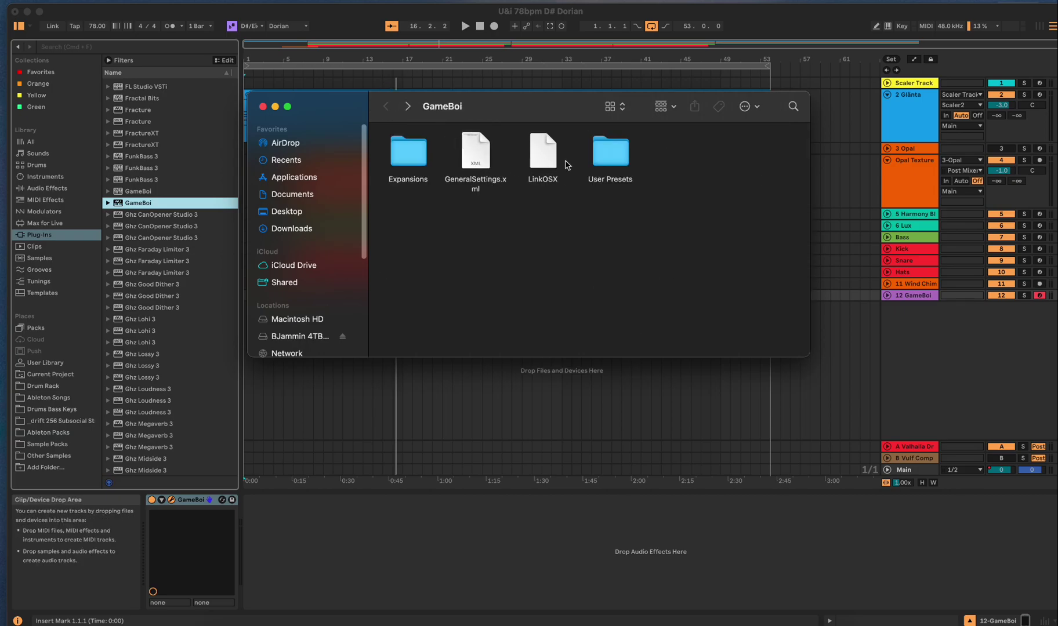
left_click(424, 161)
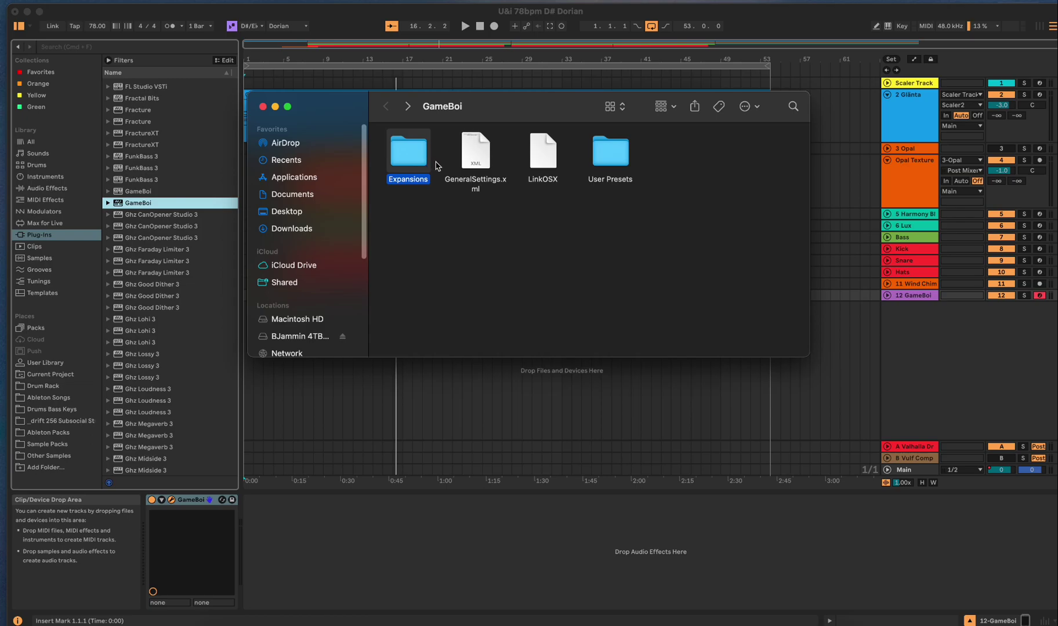
double_click(407, 159)
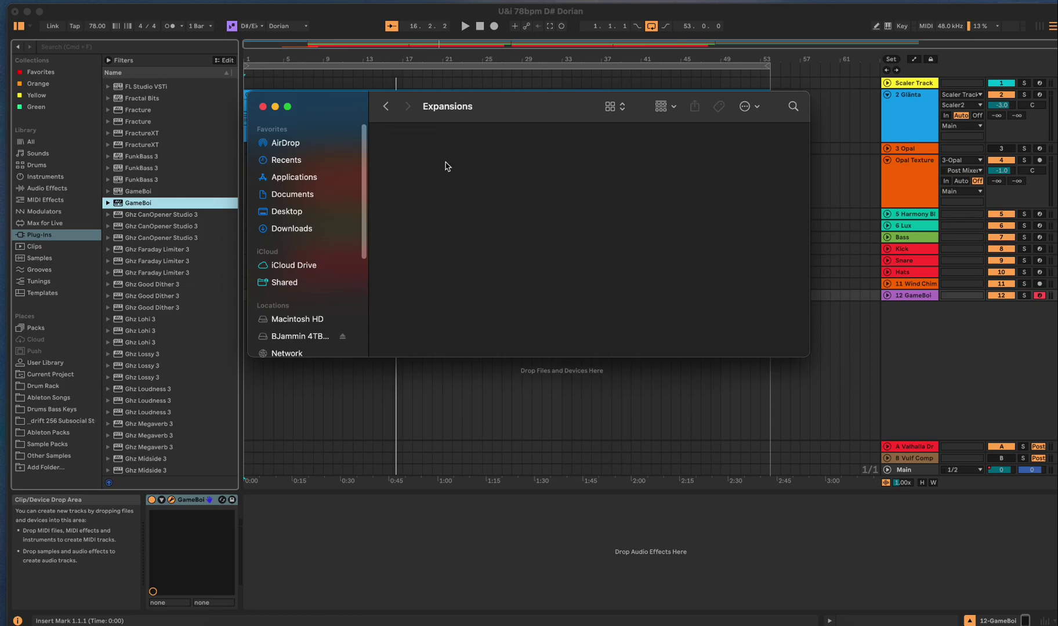
left_click(385, 106)
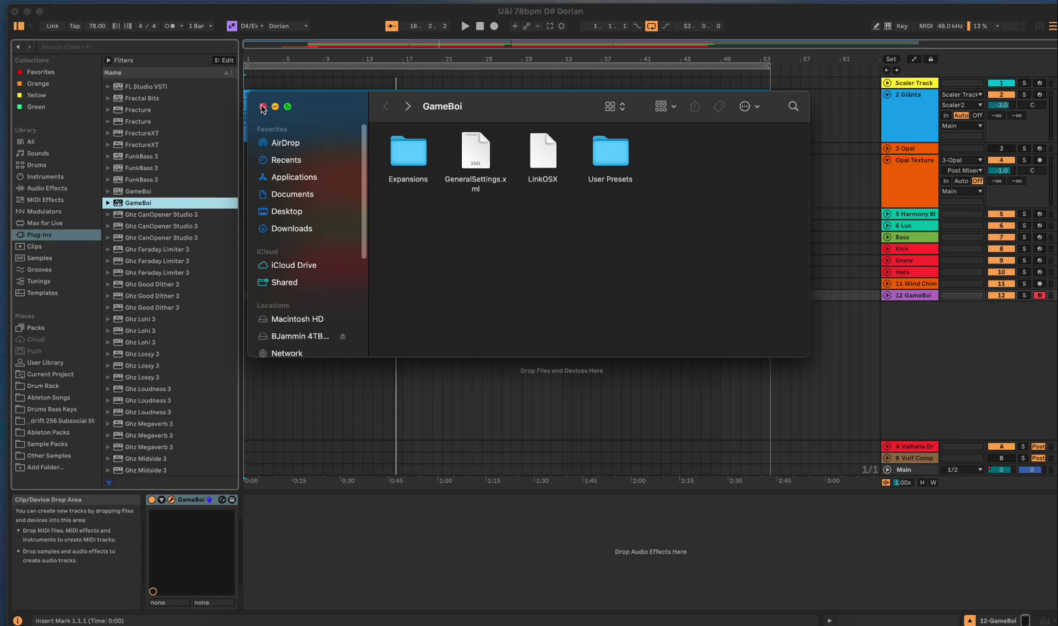
left_click(262, 107)
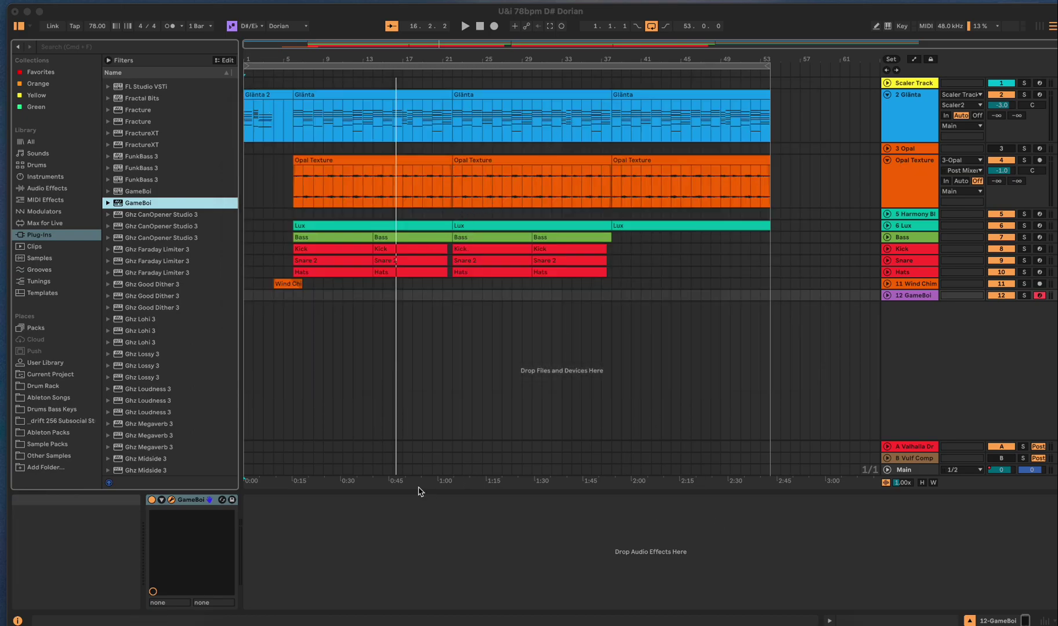
Step: Reopen the GameBoi plugin window and look through its preset list down to the end
left_click(172, 500)
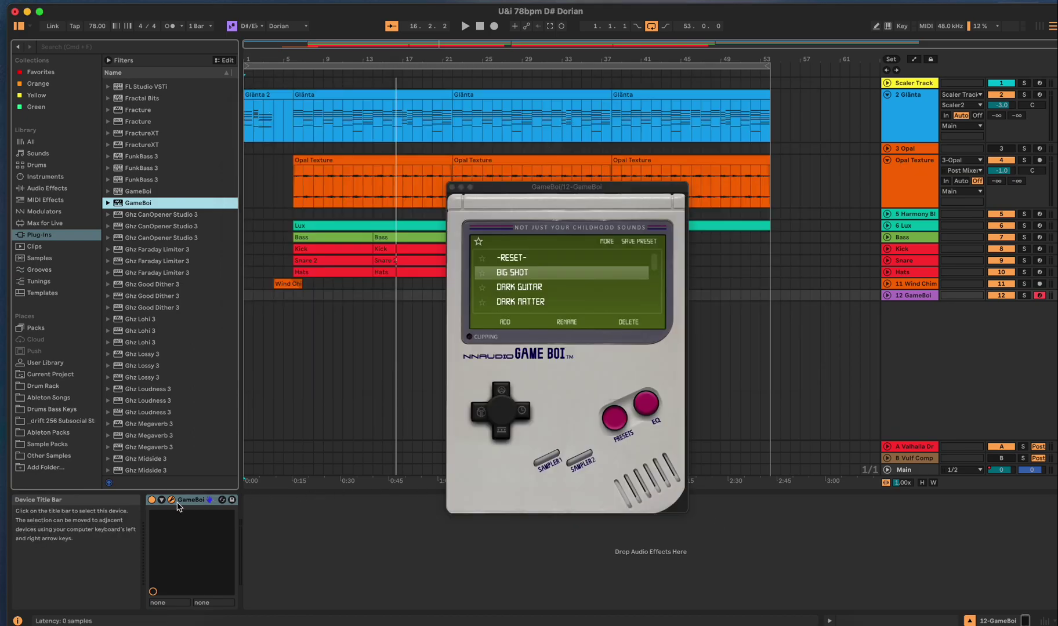
left_click(618, 298)
scroll(616, 299, "down", 1)
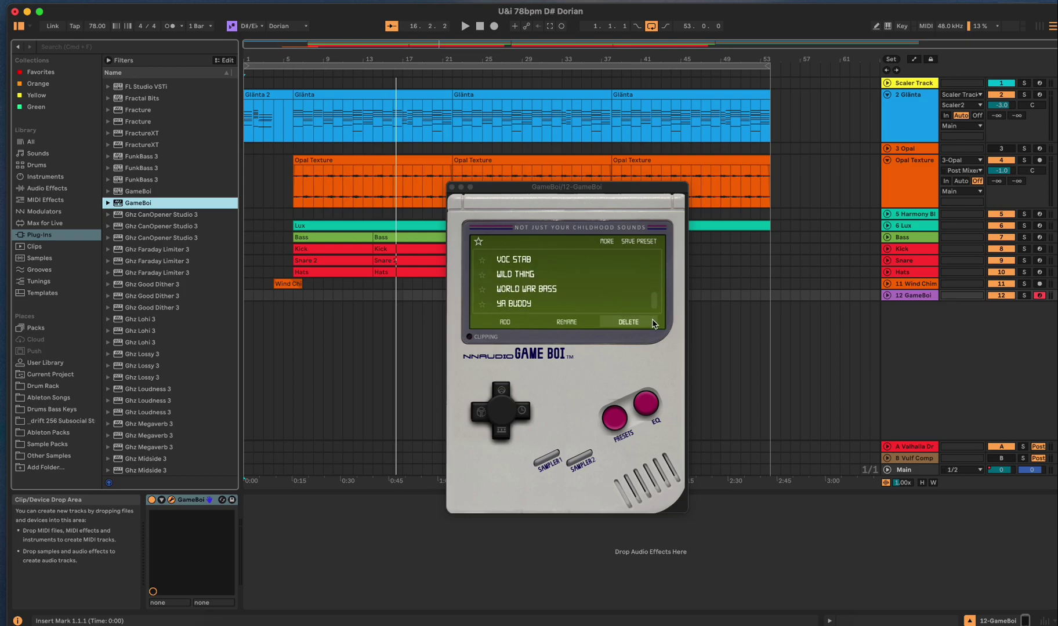
Step: Try the Wnd Last Ocarina sound on Sampler 1, and set Sampler 1 to Bas Flatuous
left_click(548, 460)
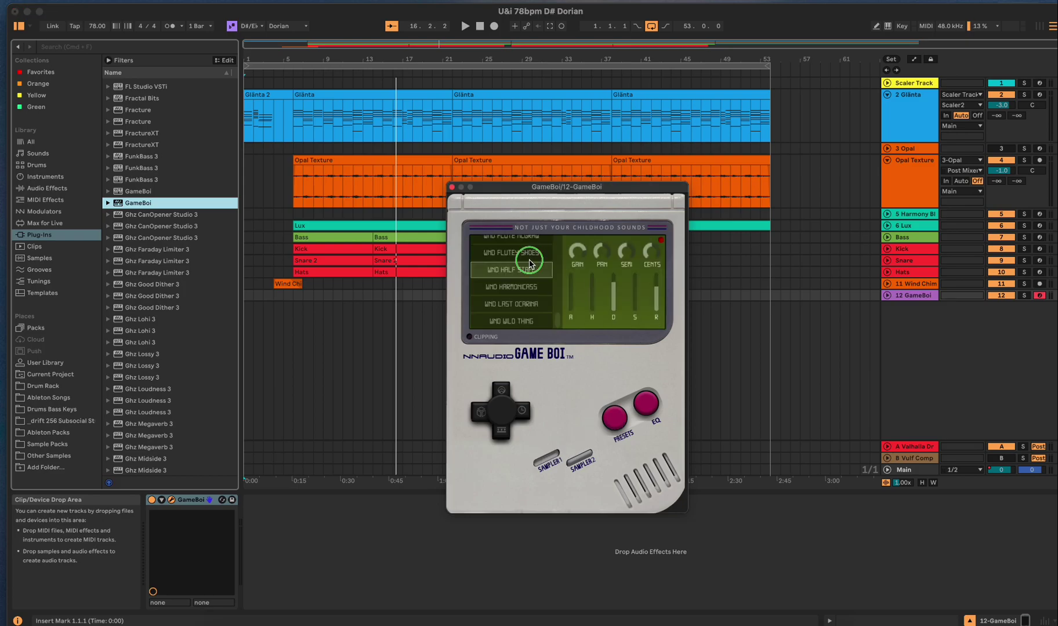
left_click(543, 303)
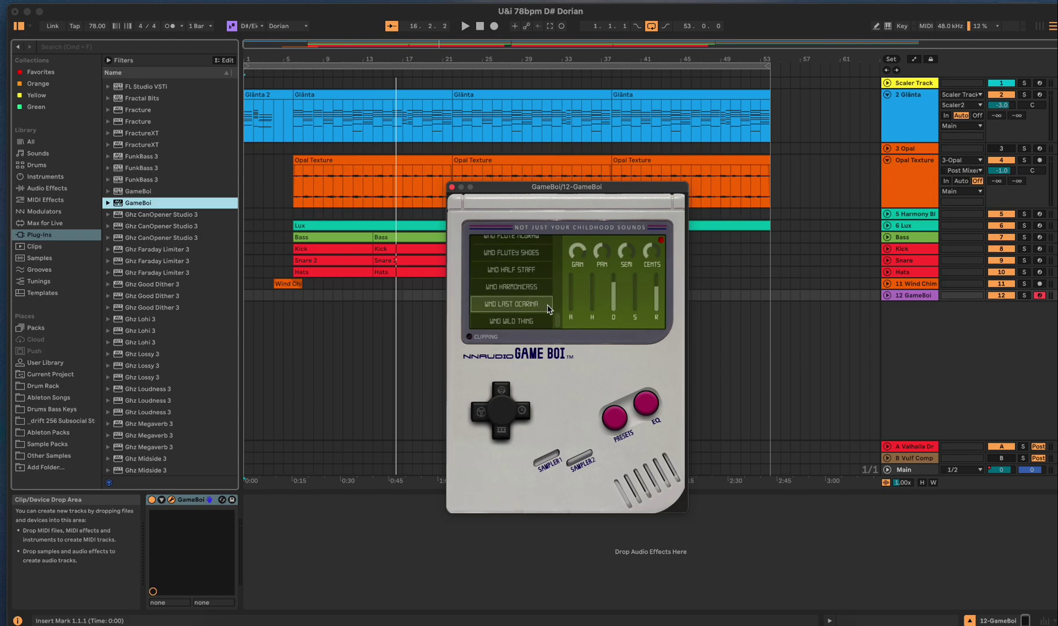
left_click_drag(560, 319, 560, 248)
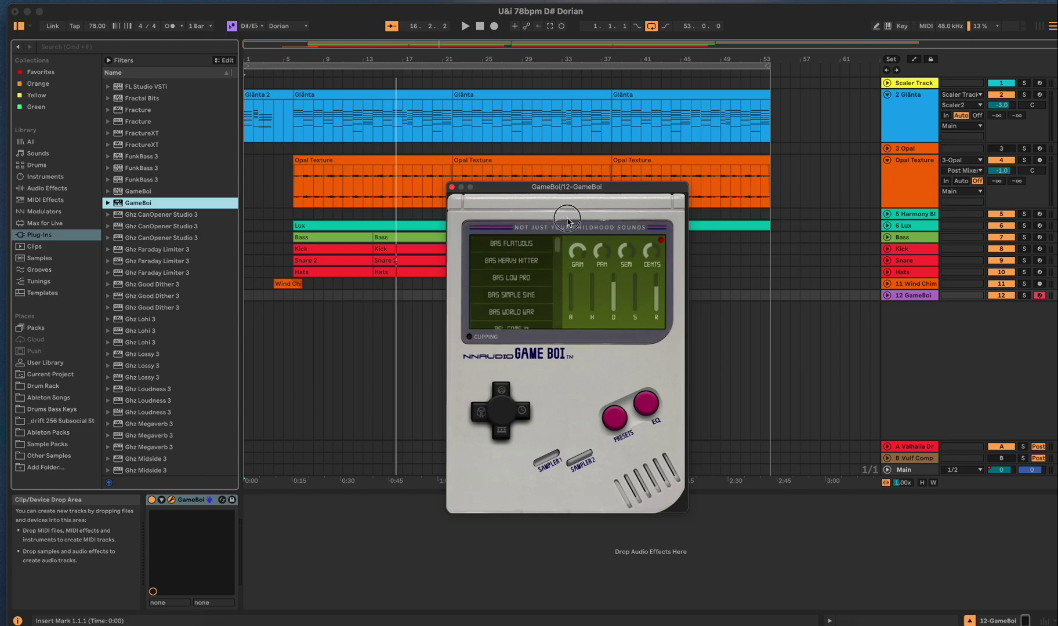
left_click(534, 244)
Step: Try the Bas Low Pro sound on Sampler 2, and set Sampler 2 to Bas Simple Sine
left_click(580, 458)
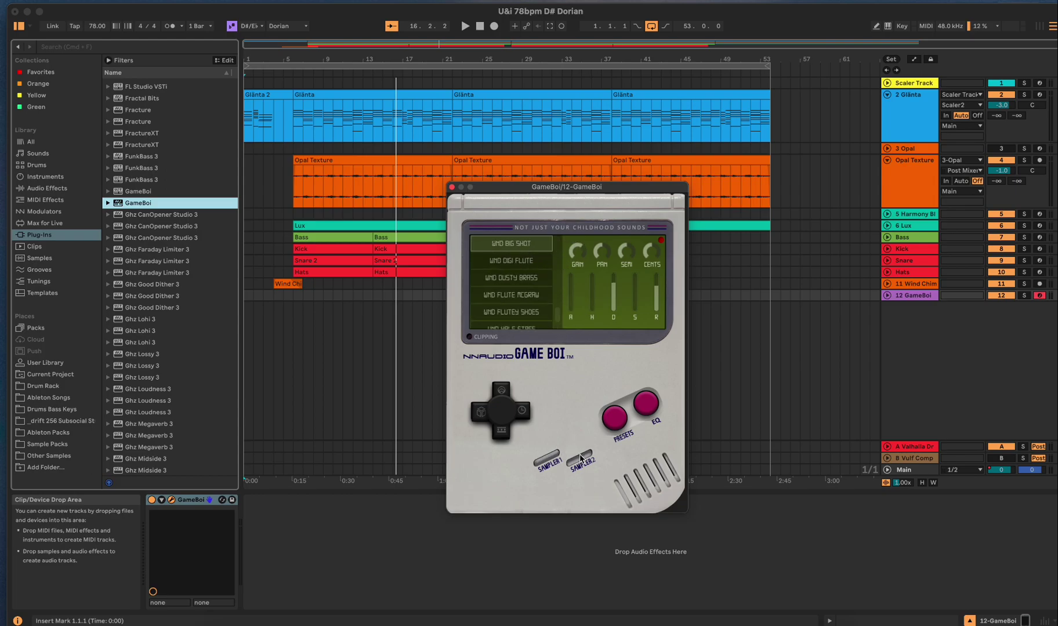
scroll(531, 293, "up", 15)
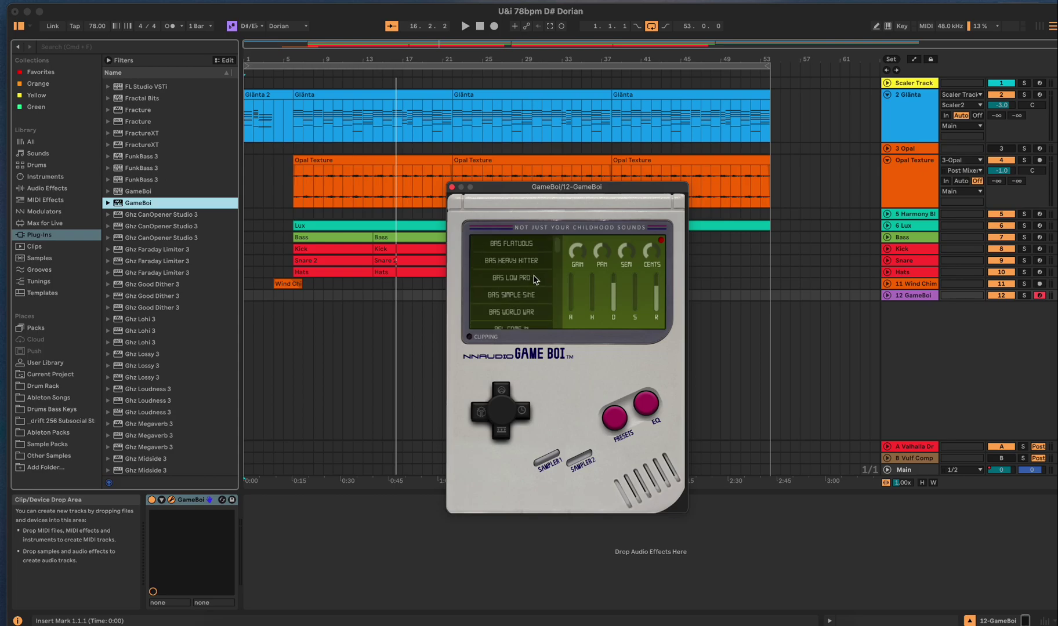
left_click(530, 280)
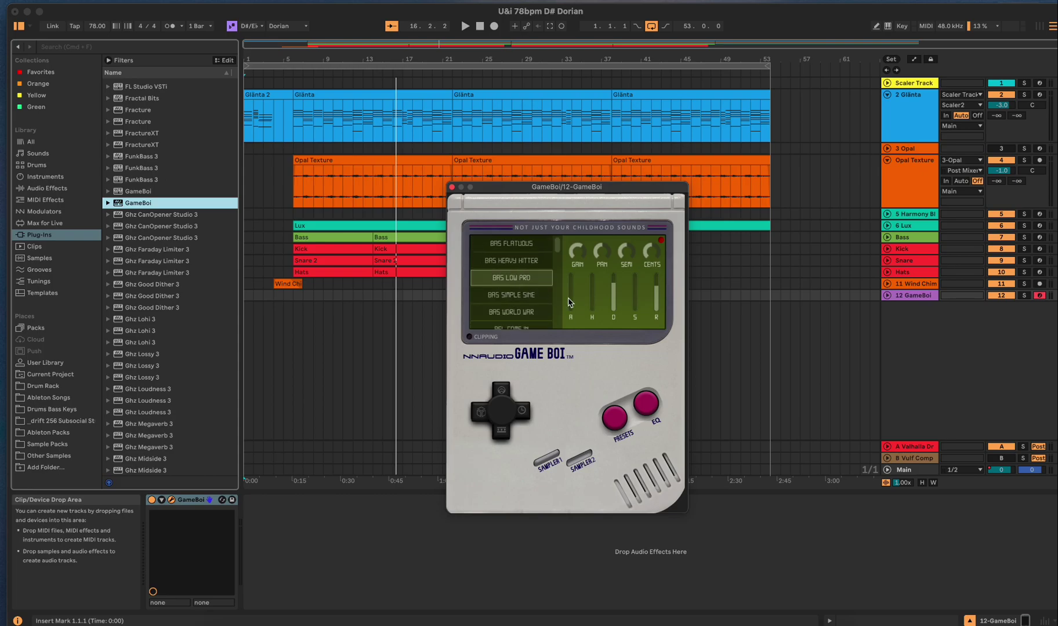
left_click(533, 301)
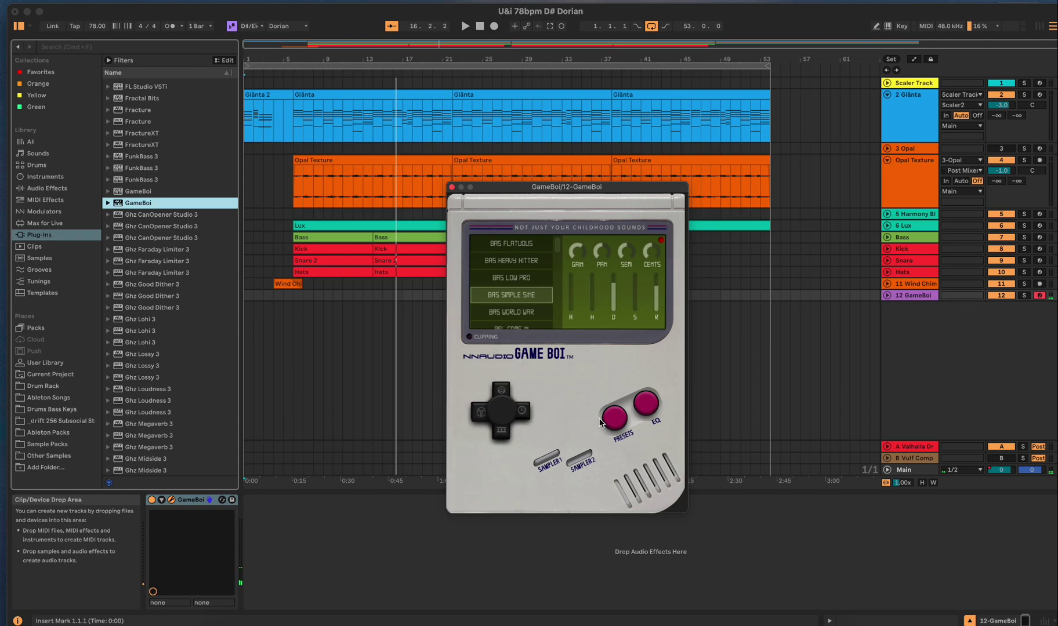
Step: Adjust the hold, decay and sustain of Sampler 2's envelope, and try the pan control of Sampler 1
left_click_drag(591, 301, 600, 264)
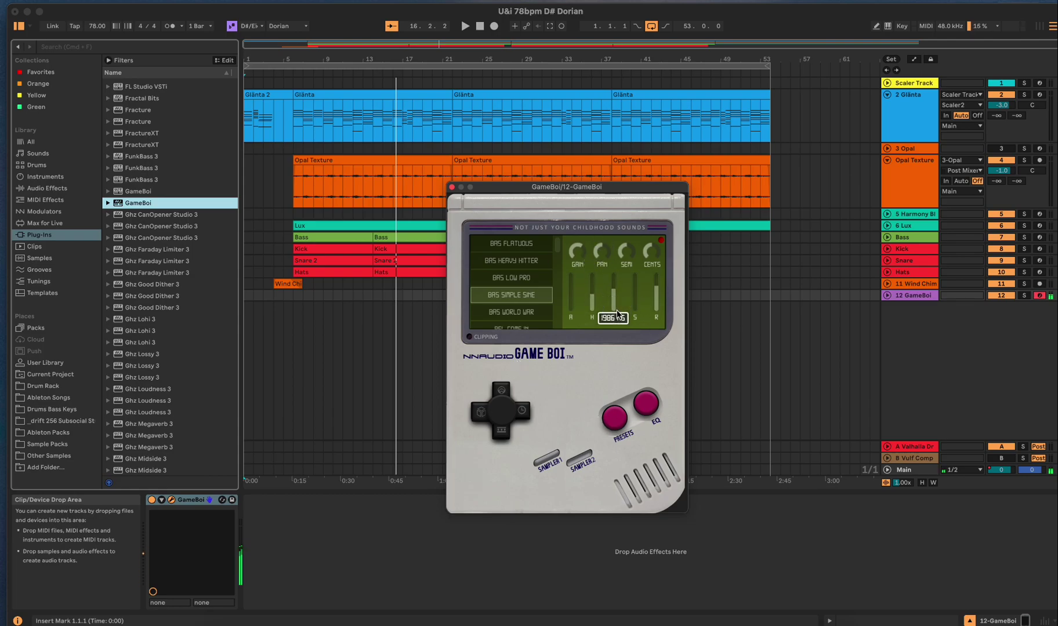
left_click_drag(639, 308, 657, 213)
left_click(550, 457)
left_click_drag(600, 247, 636, 244)
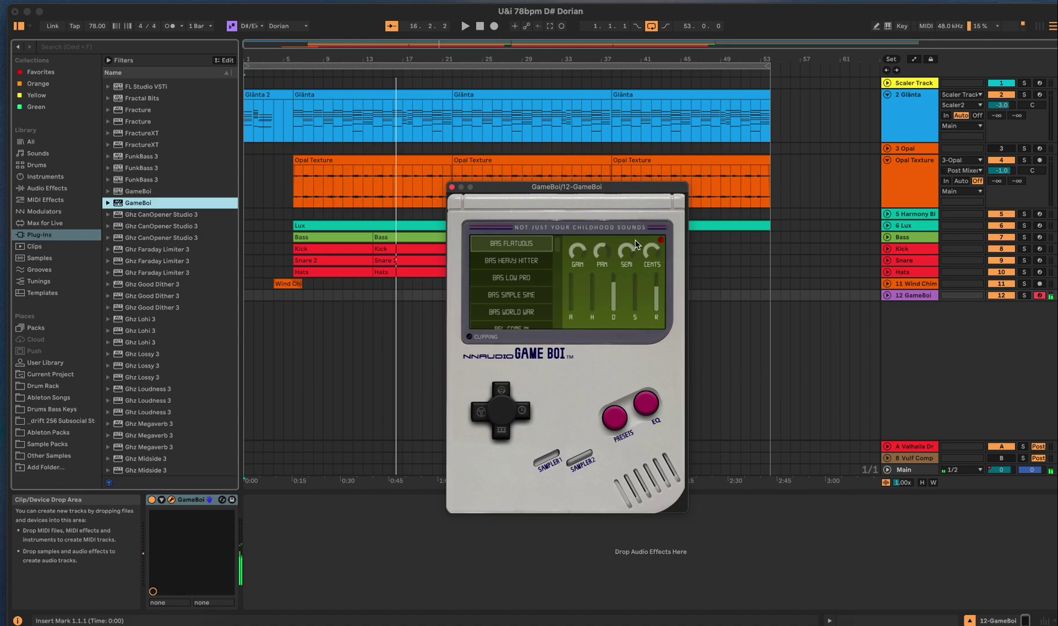
Step: Reshape the EQ by shifting node 1 to a slightly higher frequency and raising node 0 in level and frequency
left_click(647, 404)
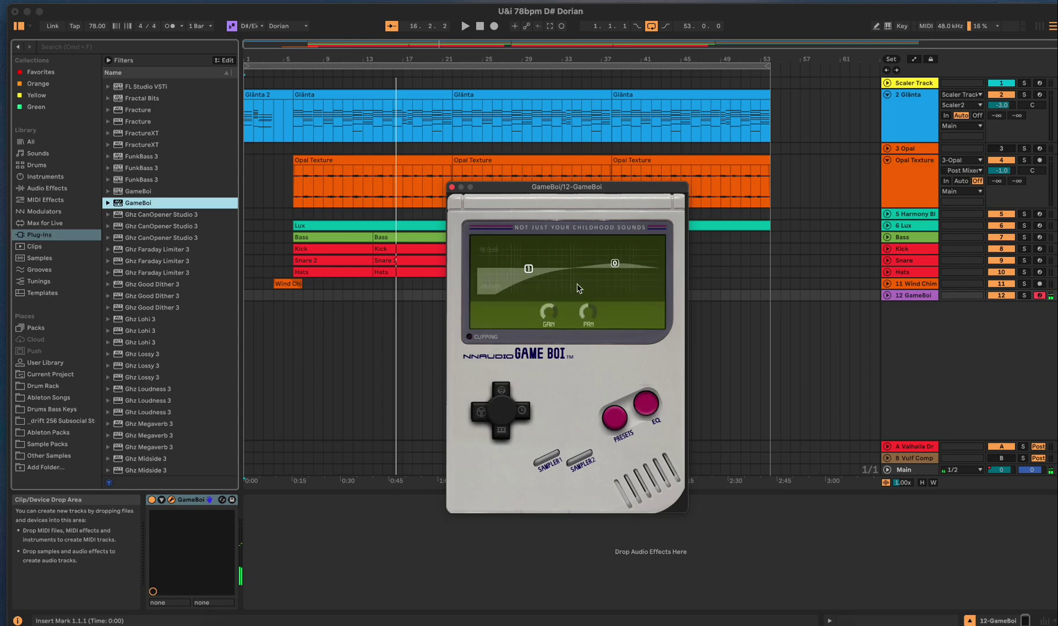
mouse_move(525, 272)
left_mouse_down()
mouse_move(556, 306)
mouse_move(558, 279)
mouse_move(537, 271)
left_mouse_up()
mouse_move(615, 264)
left_mouse_down()
mouse_move(609, 252)
mouse_move(587, 260)
mouse_move(580, 305)
mouse_move(548, 306)
mouse_move(623, 277)
mouse_move(632, 268)
mouse_move(624, 254)
left_mouse_up()
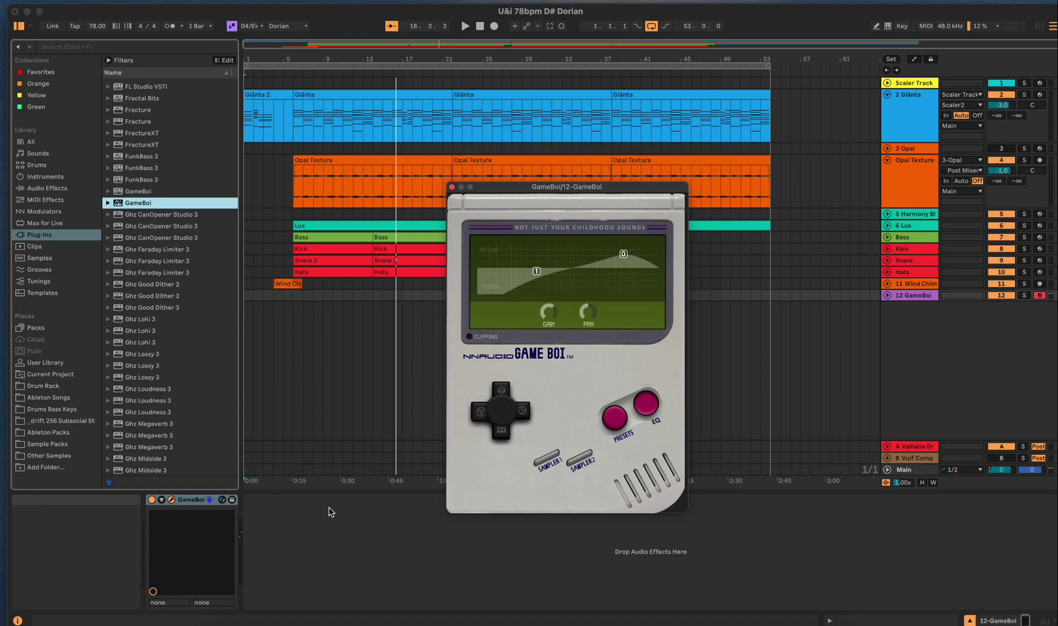
Step: Toggle the Reverb and Delay effects on and off to compare the sound with and without each
left_click(499, 392)
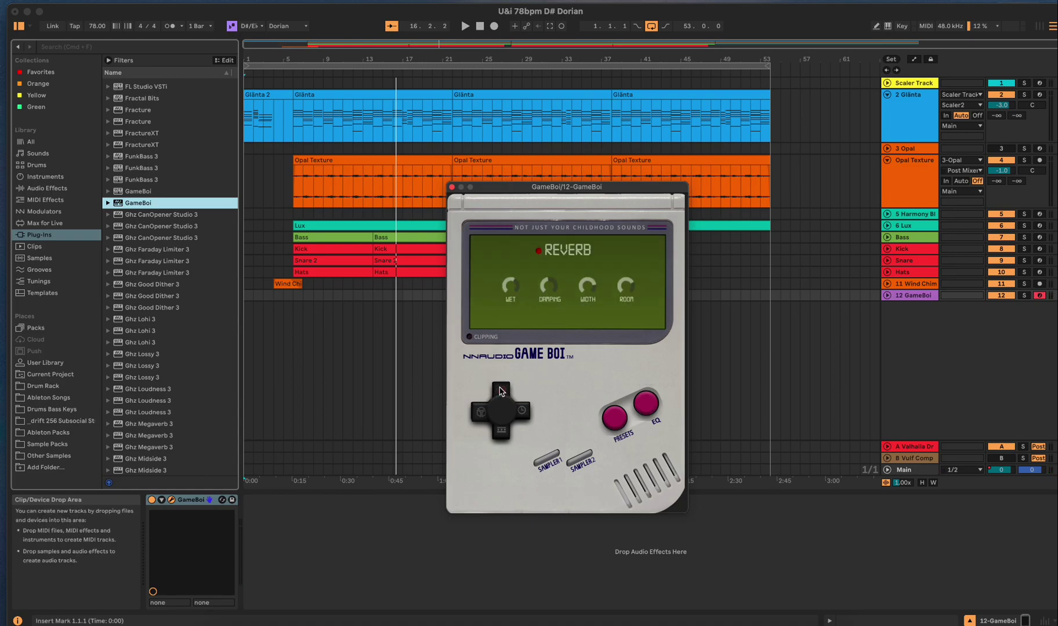
left_click(539, 251)
left_click(522, 417)
left_click(543, 252)
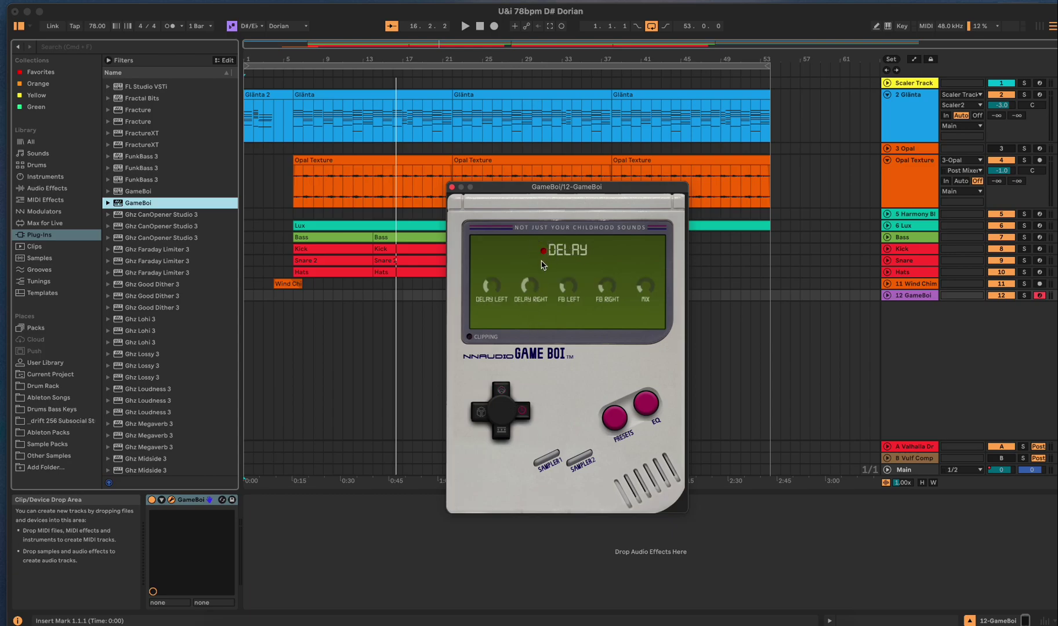
left_click(543, 251)
left_click(498, 397)
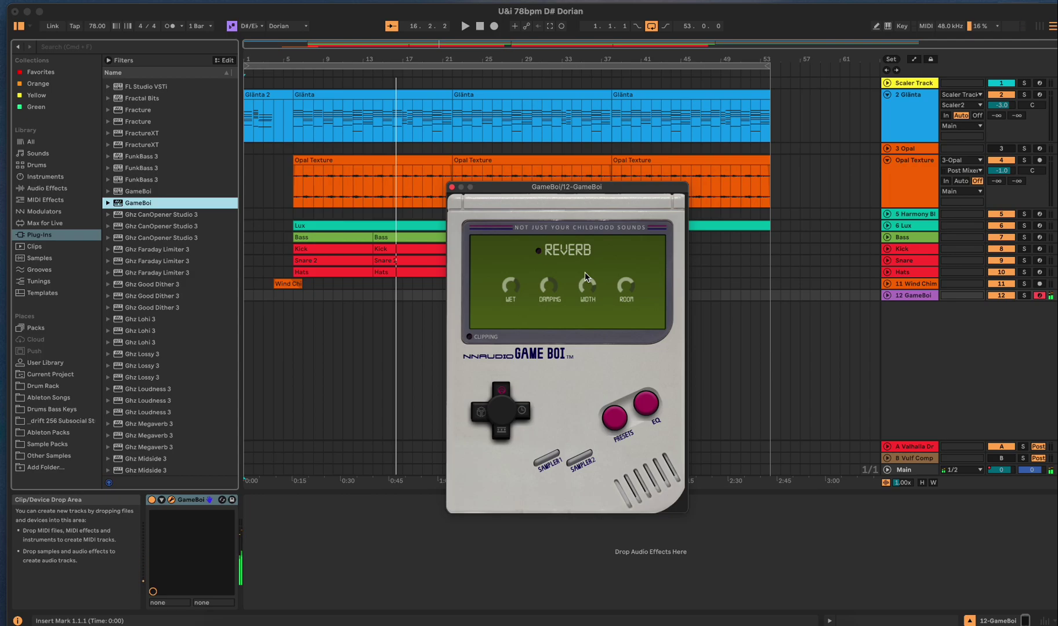
left_click(539, 251)
left_click(522, 411)
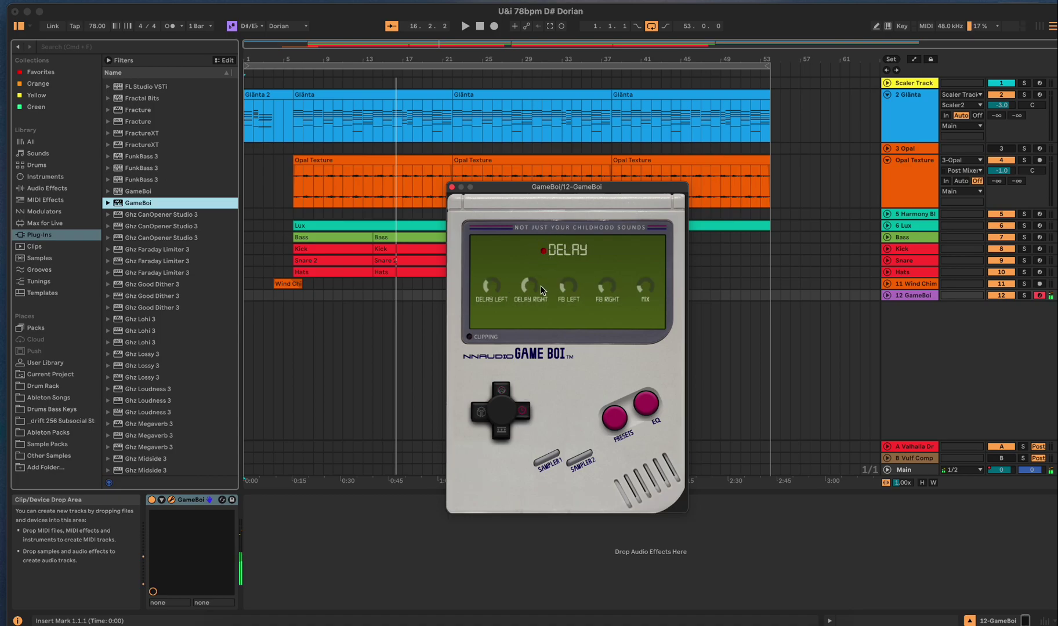
Step: Lower the Position of the Dimension effect and toggle the effect to compare the sound
left_click(480, 418)
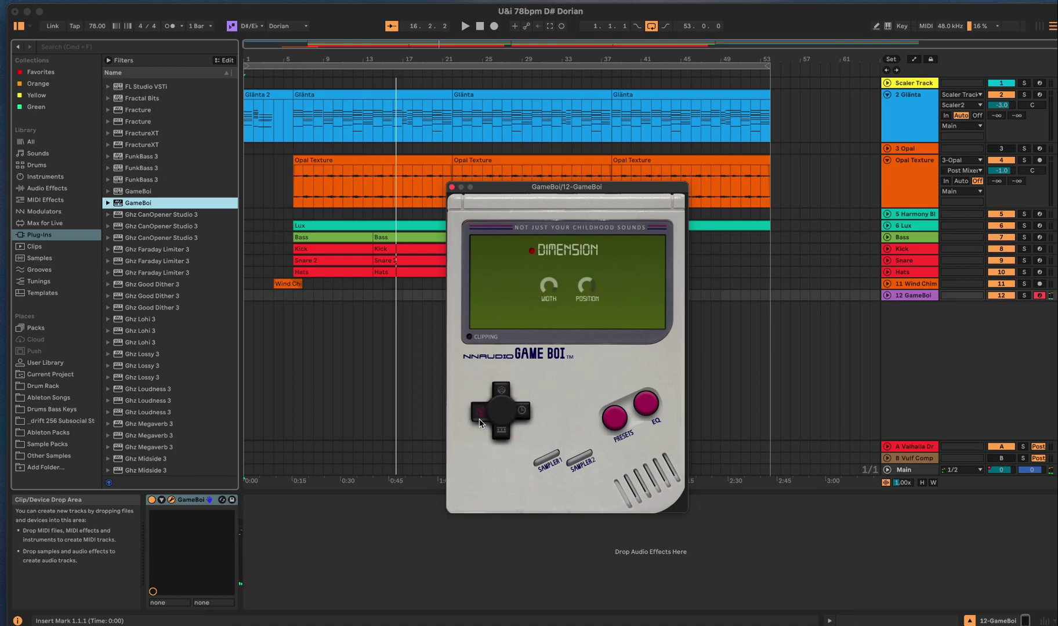
left_click(531, 251)
left_click_drag(586, 287, 590, 319)
left_click(533, 254)
Step: Audition the Bitcrush effect with raised Depth and Mode, and leave Bitcrush switched off
left_click(502, 431)
left_click(532, 252)
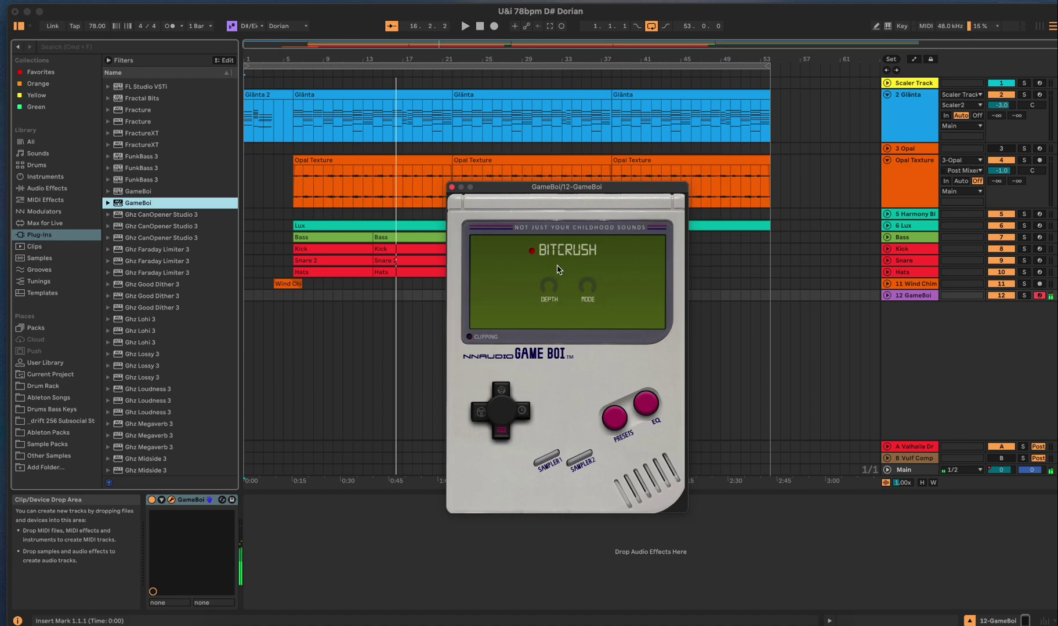
left_click_drag(550, 287, 562, 219)
left_click_drag(589, 285, 597, 230)
left_click(532, 252)
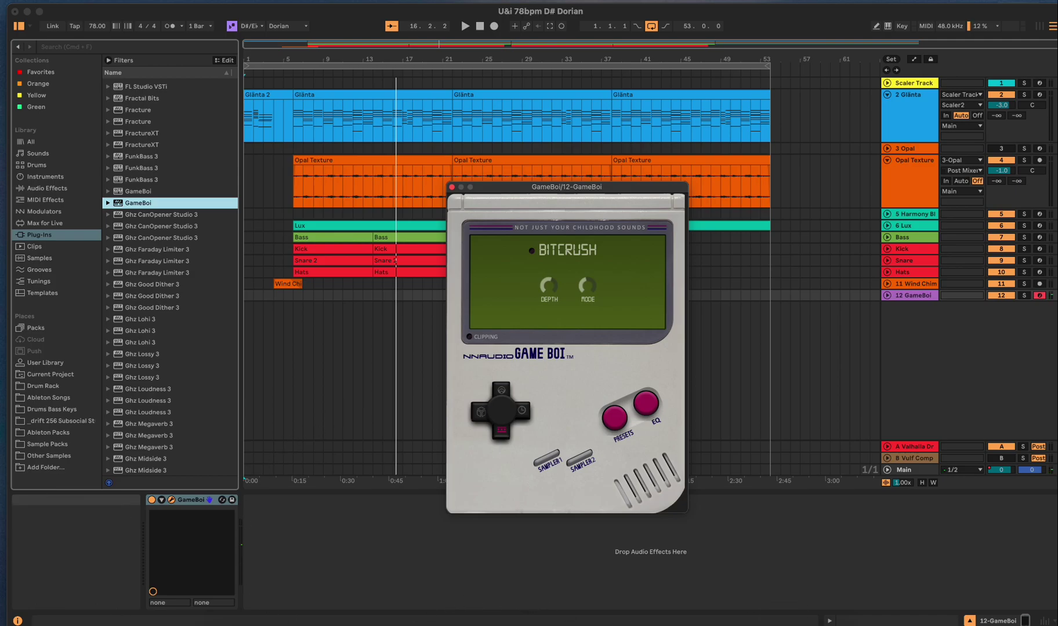
Step: Switch to the web browser, open the Plugins page of the NNAud.io site and look over its featured plugins
left_click(736, 622)
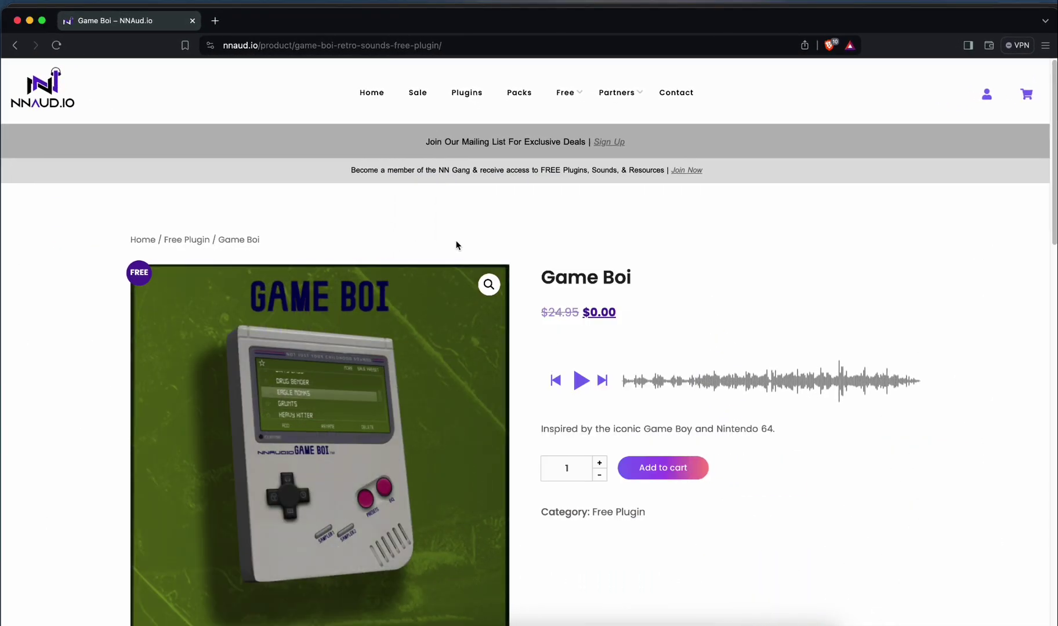
left_click(463, 96)
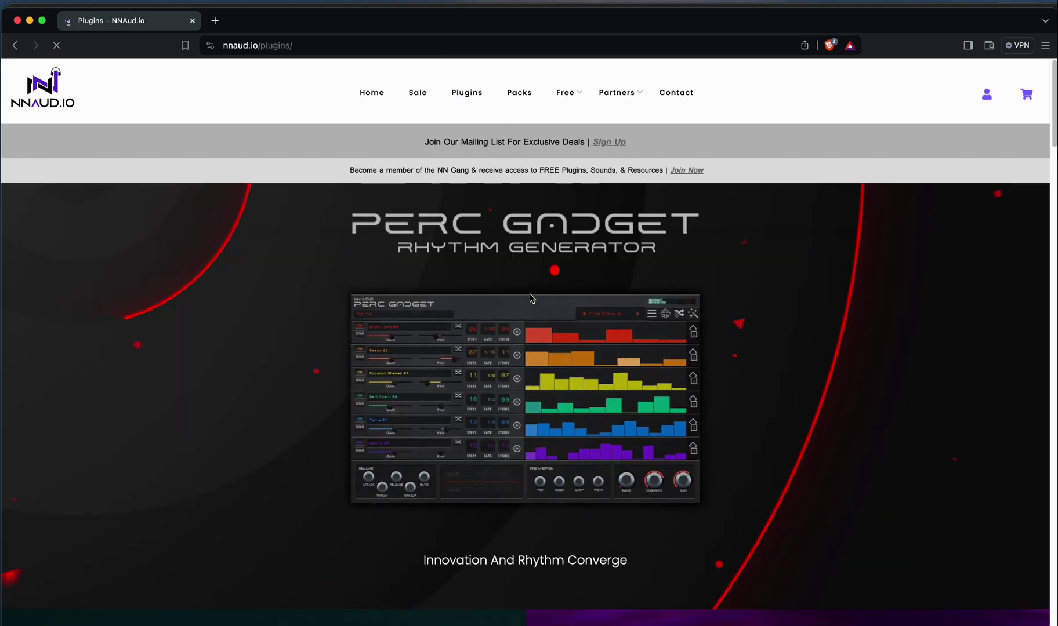
scroll(609, 323, "down", 4)
scroll(609, 323, "up", 4)
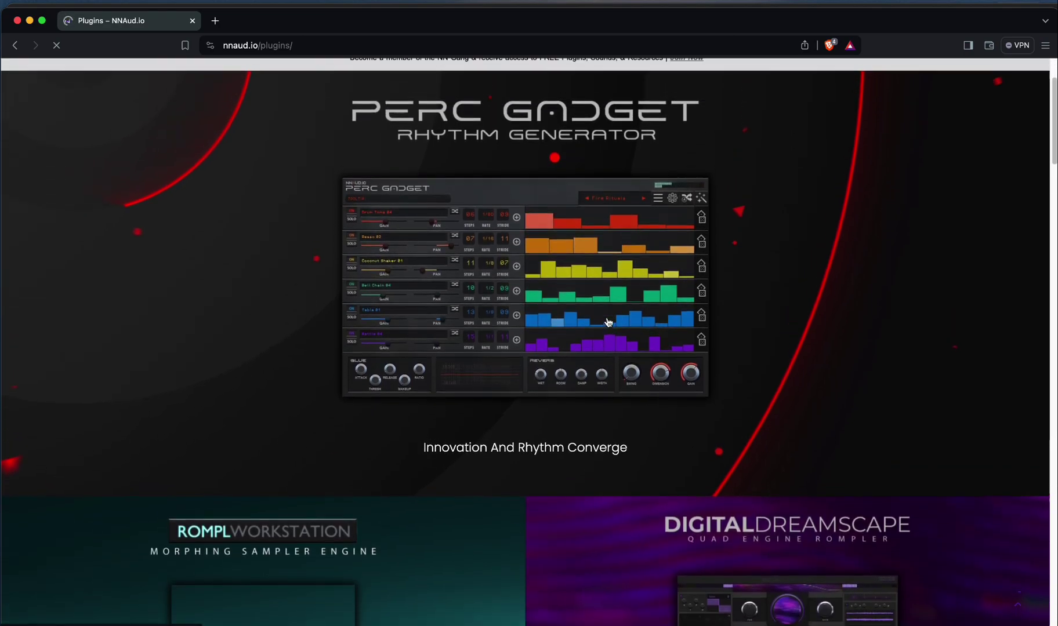
scroll(609, 323, "down", 1)
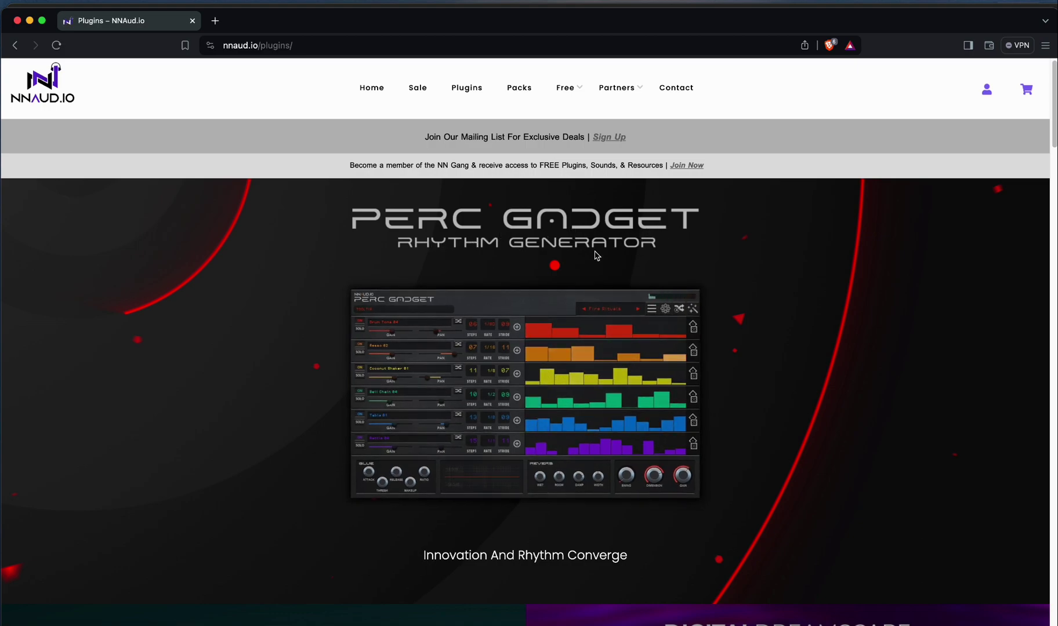
Step: Open the Perc Gadget Rhythm Generator product page from the featured plugins on the NNAud.io site
double_click(565, 555)
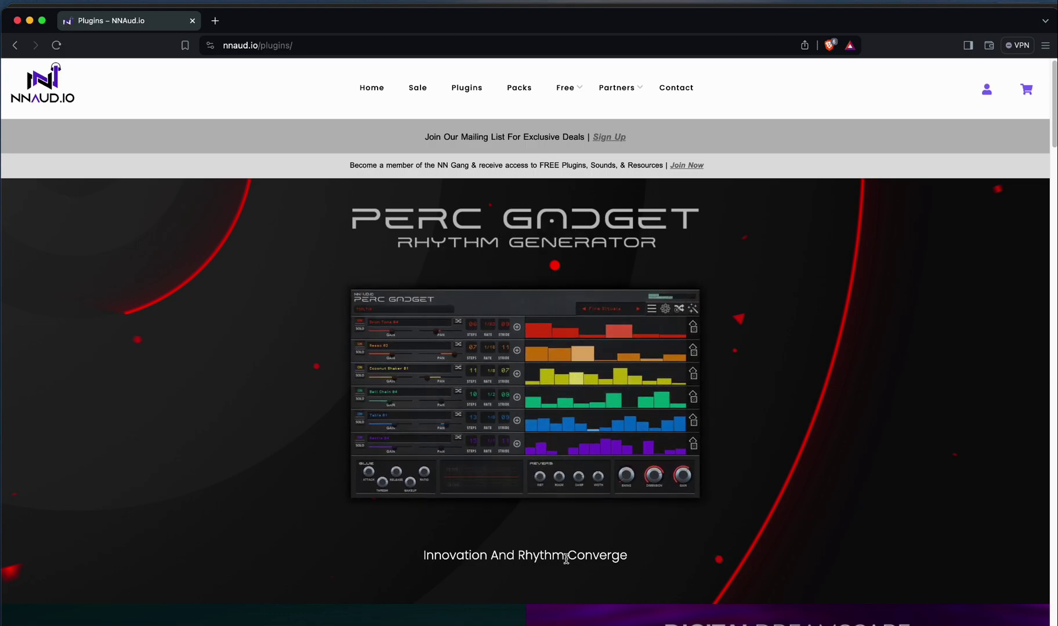
left_click(659, 372)
scroll(760, 418, "down", 10)
scroll(763, 421, "up", 10)
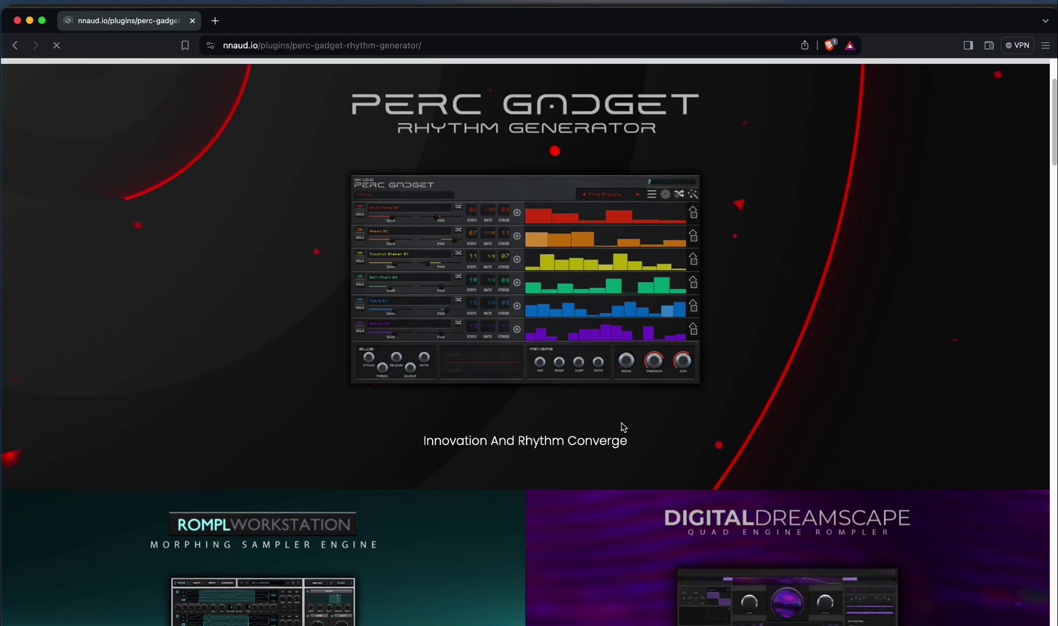
Step: Read the Perc Gadget feature descriptions, from 6 Customizable Arps through Built-In FX Modules to One-Touch Generator
scroll(539, 437, "down", 1)
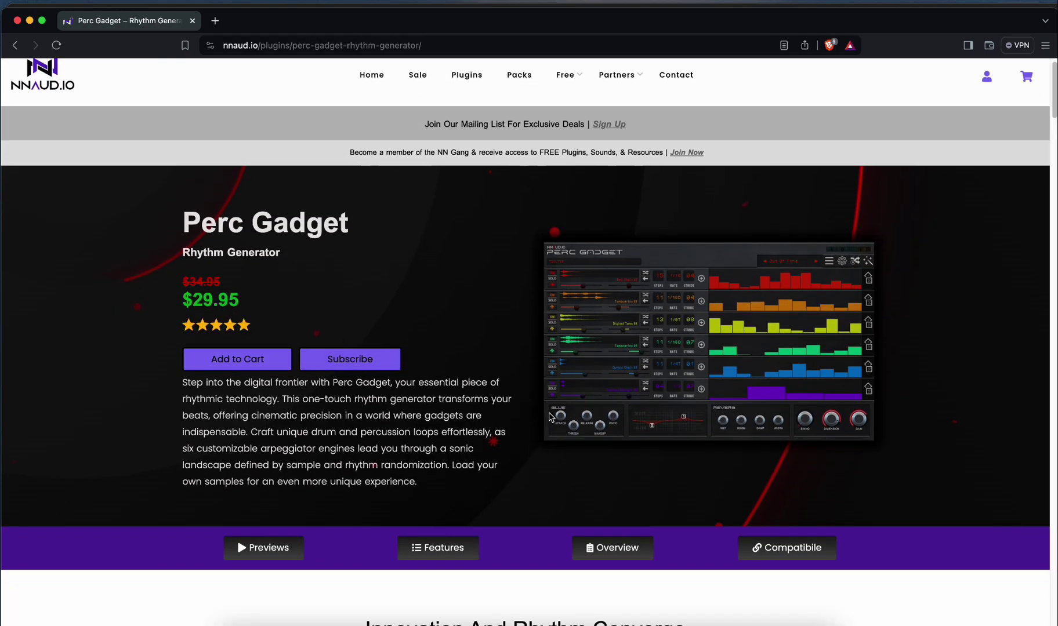
scroll(603, 428, "up", 1)
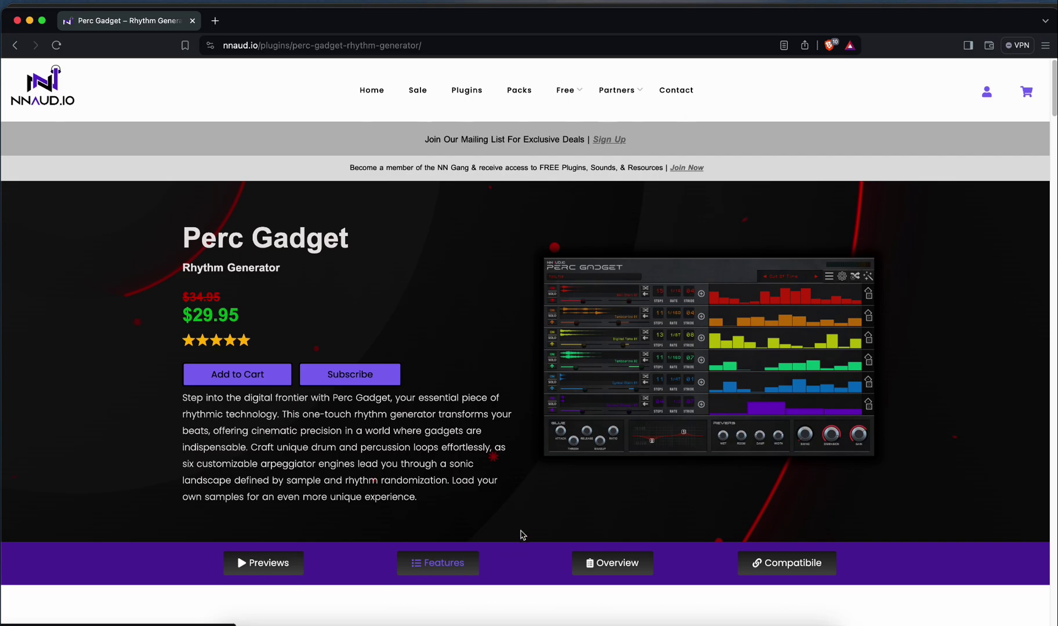
scroll(522, 535, "down", 20)
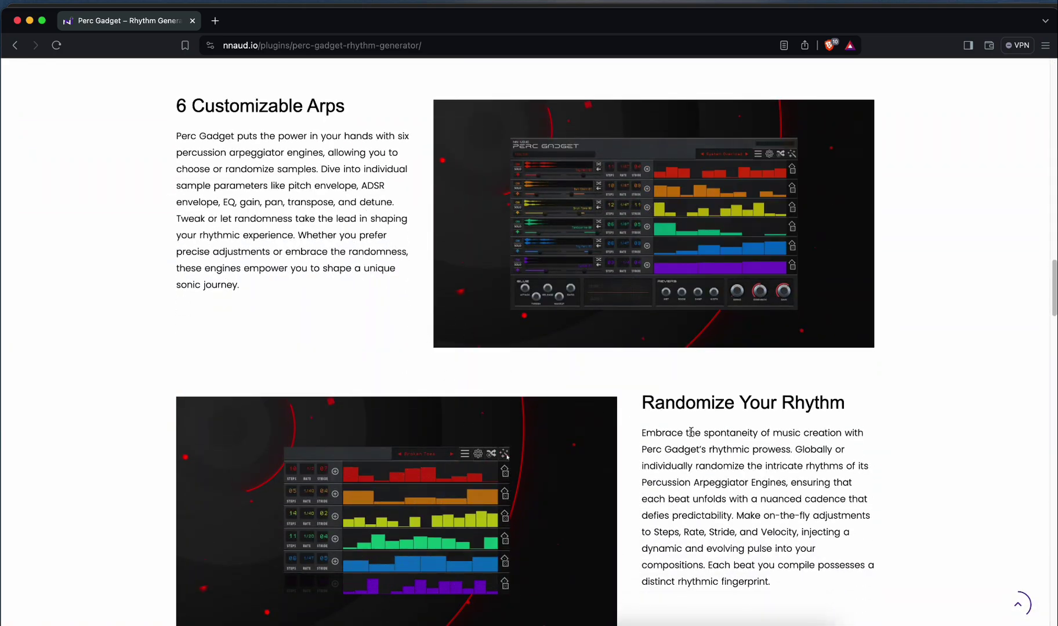
scroll(673, 484, "down", 3)
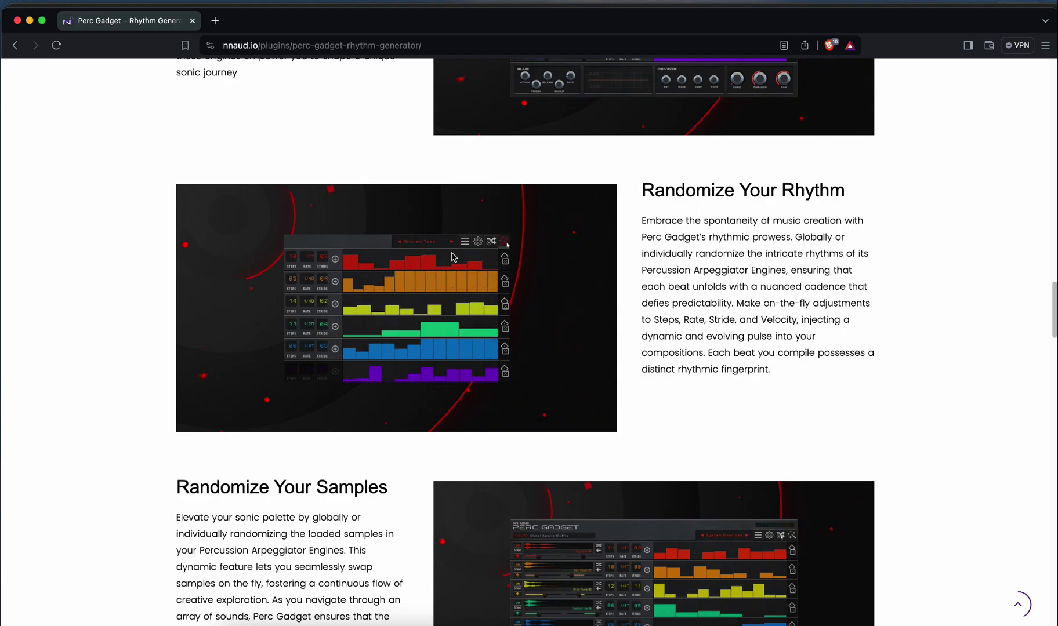
scroll(555, 420, "down", 3)
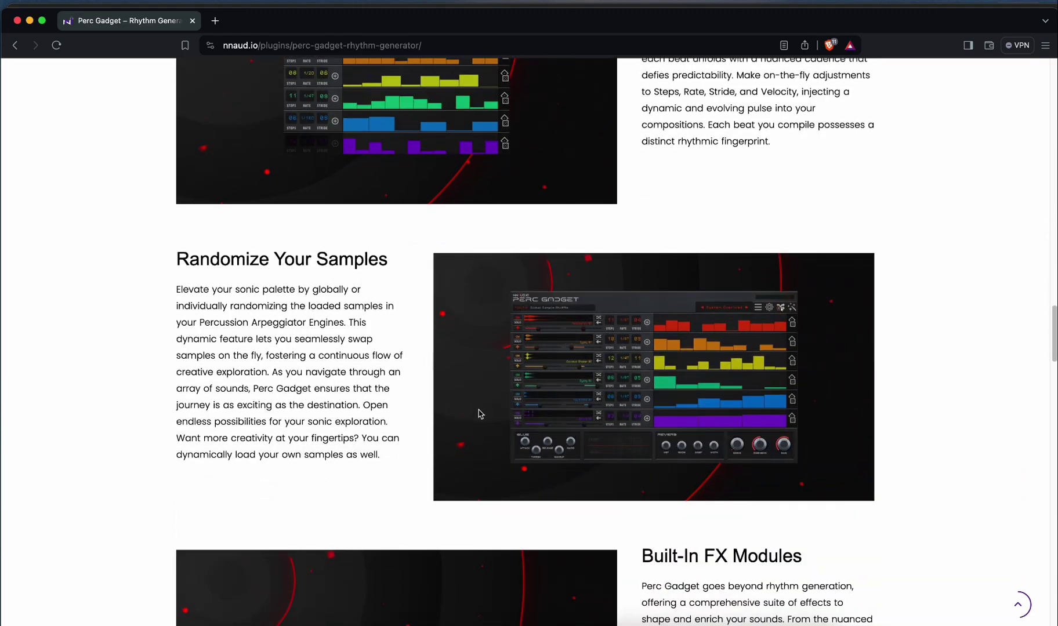
scroll(483, 406, "down", 7)
scroll(602, 268, "up", 2)
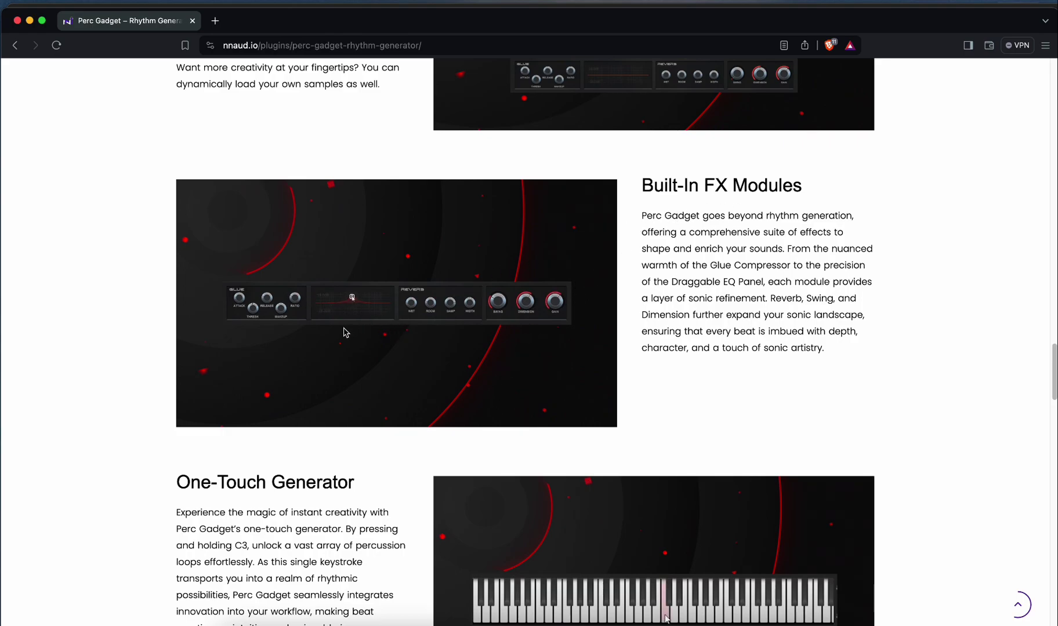
scroll(340, 486, "down", 4)
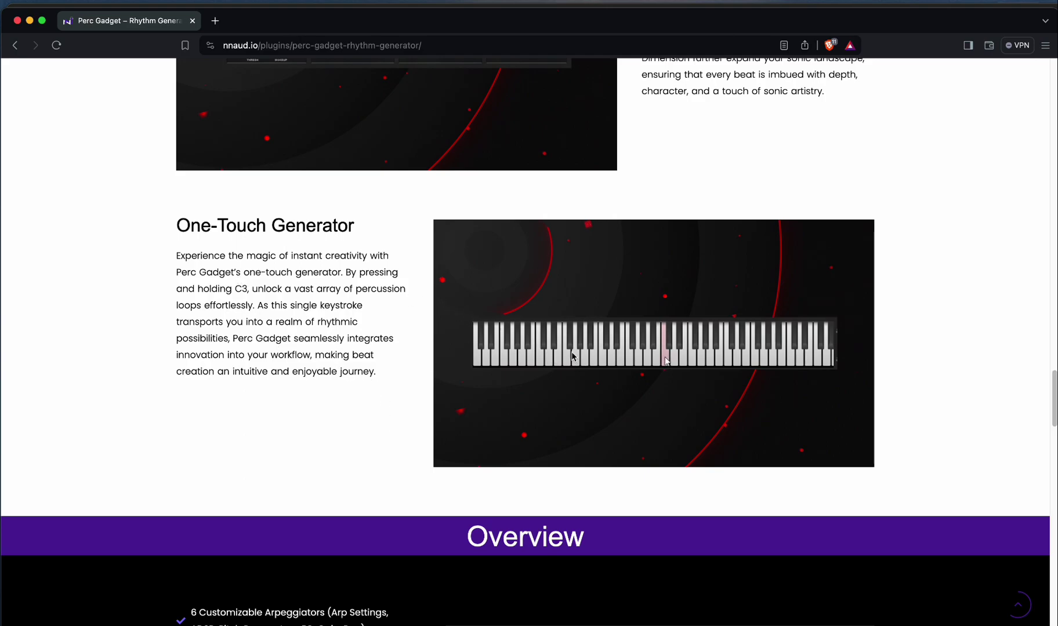
Step: Go back to the Perc Gadget product previews and look over the video demos and audio demos
scroll(580, 362, "up", 9)
scroll(598, 366, "up", 15)
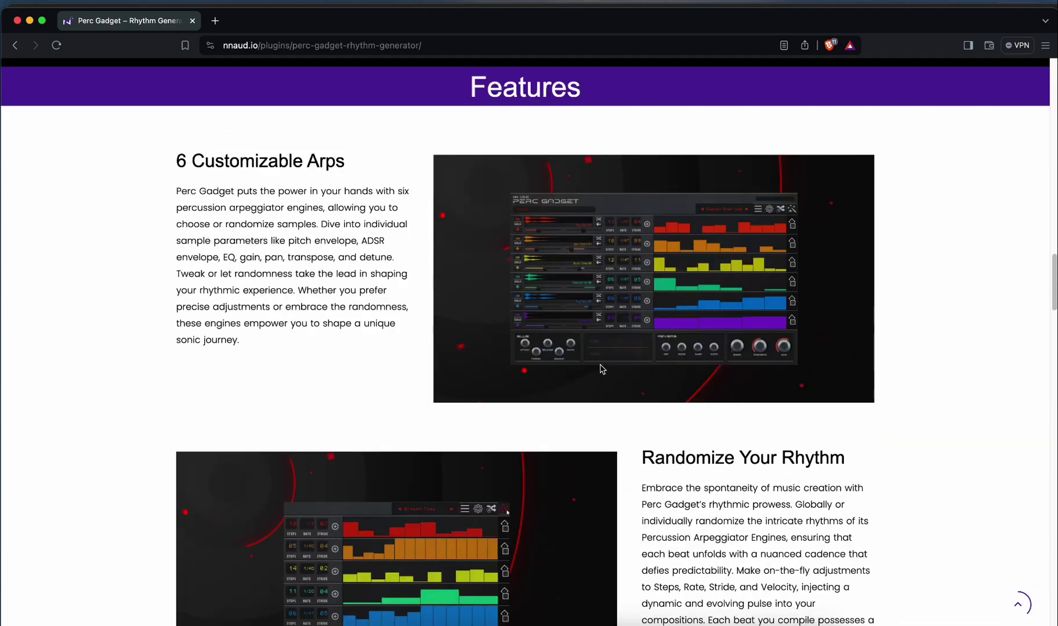
scroll(620, 386, "down", 2)
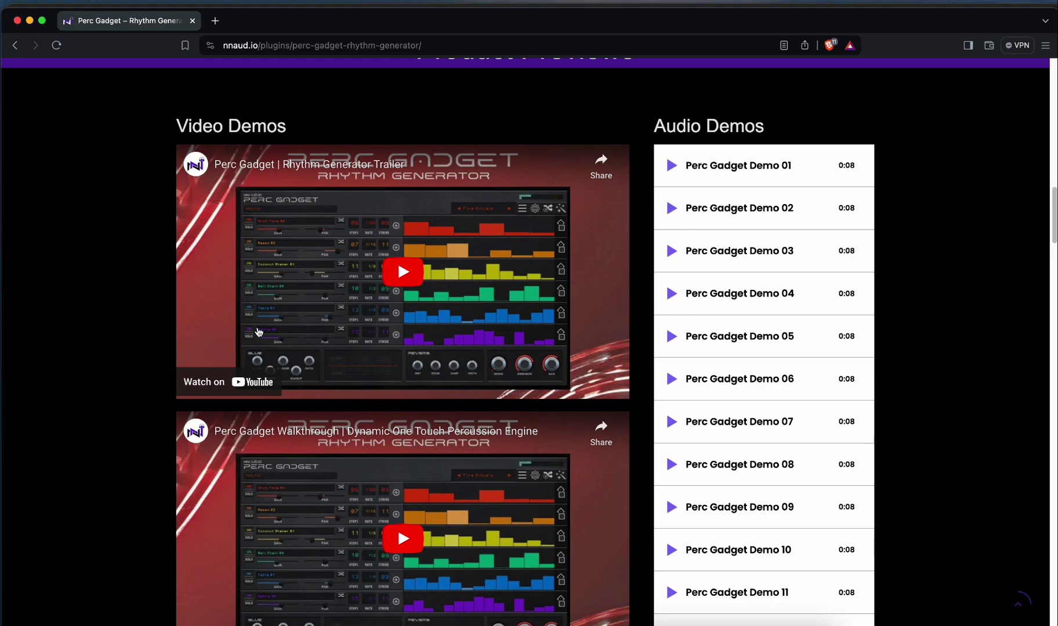
scroll(259, 332, "down", 2)
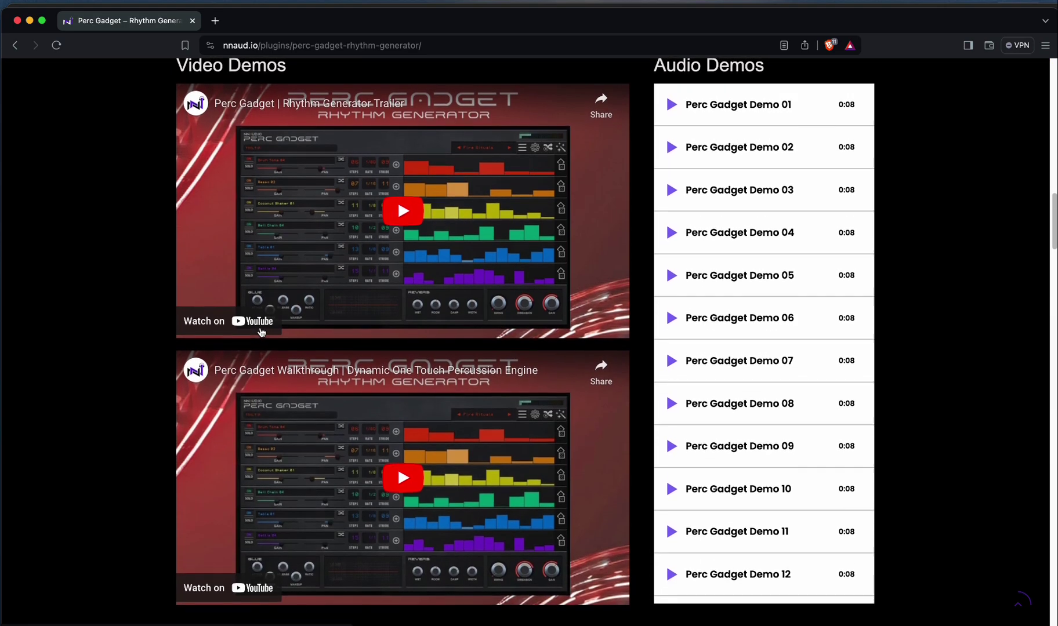
scroll(260, 332, "up", 1)
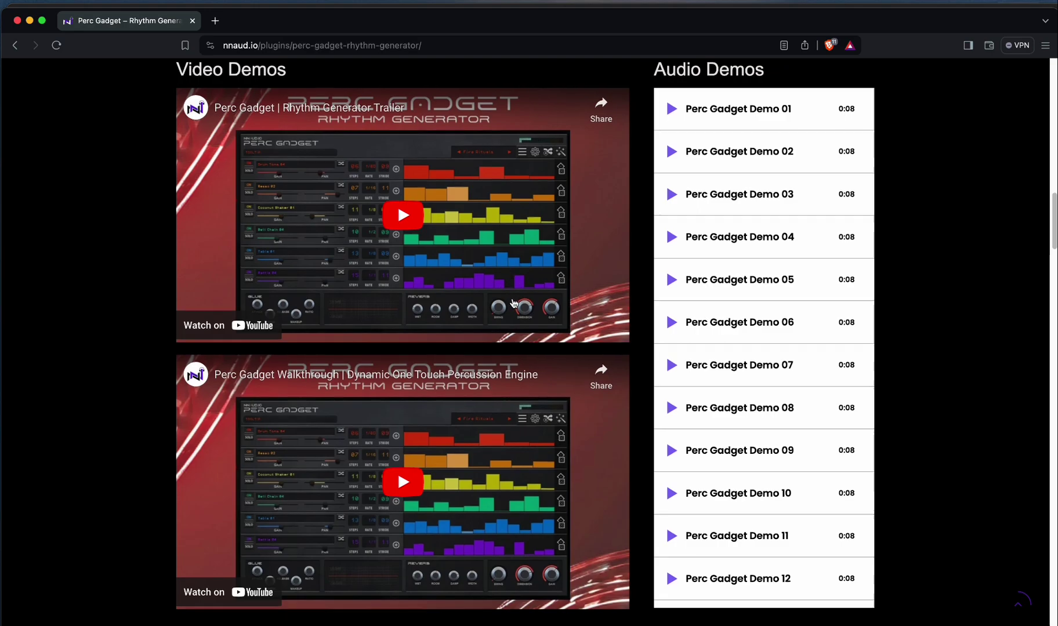
scroll(513, 302, "up", 15)
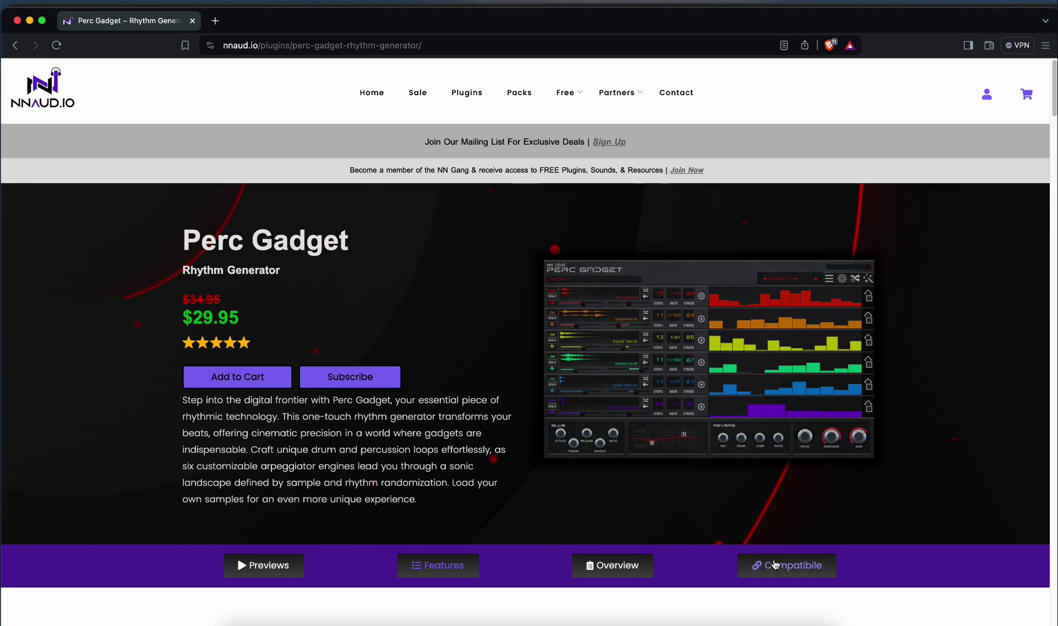
Step: Go to the compatibility section and check Perc Gadget's operating systems, system requirements, format types and DAW support
left_click(766, 565)
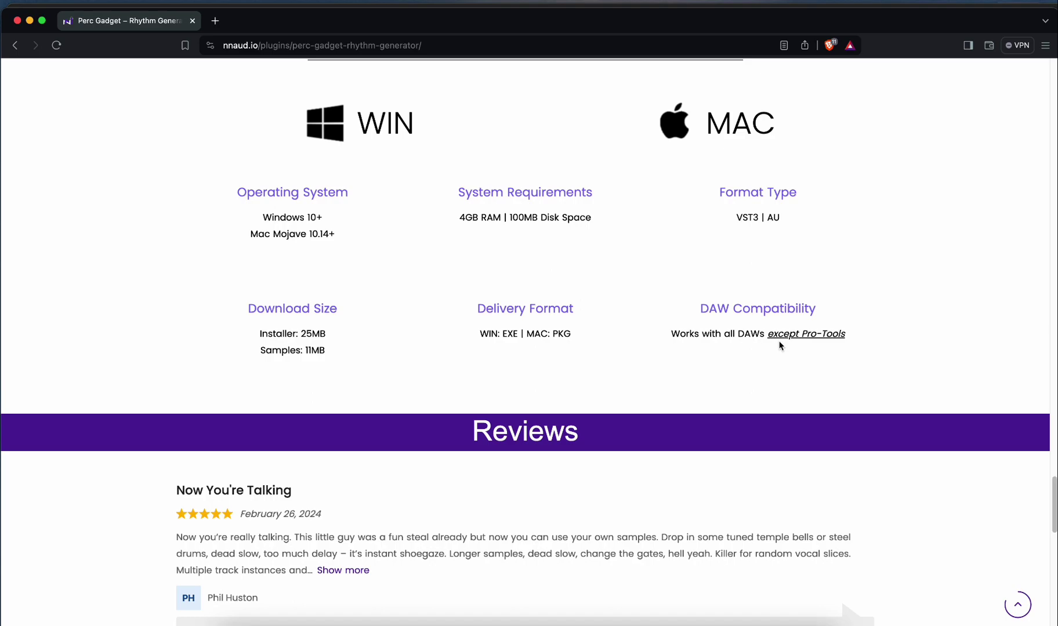
scroll(779, 346, "up", 6)
scroll(779, 346, "down", 6)
Step: Read the Perc Gadget Overview list and highlight the line "Dynamically load your own custom samples."
scroll(750, 348, "up", 13)
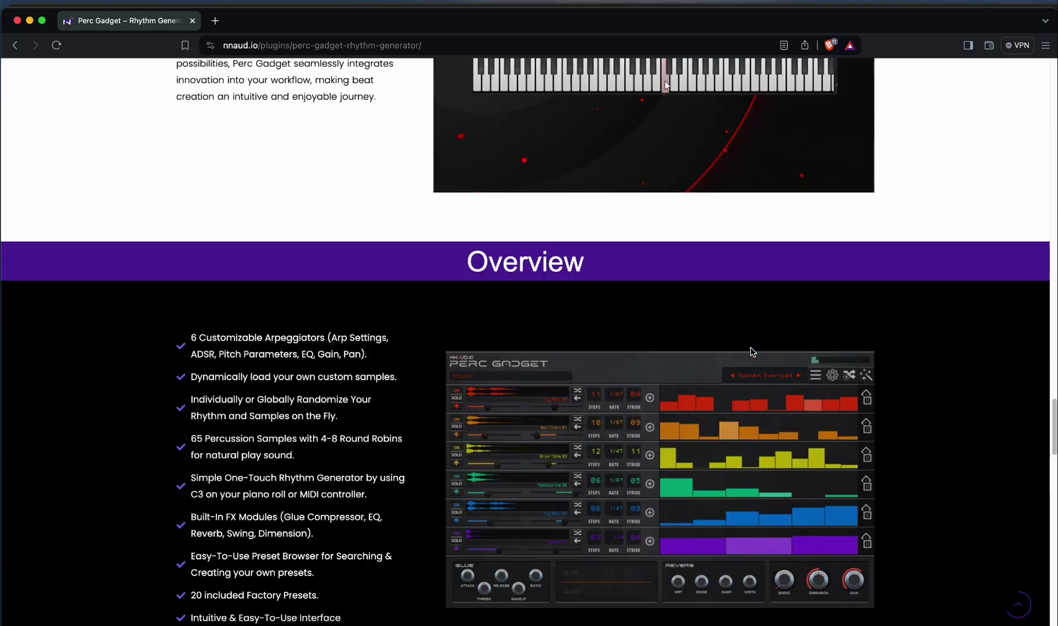
scroll(417, 348, "down", 1)
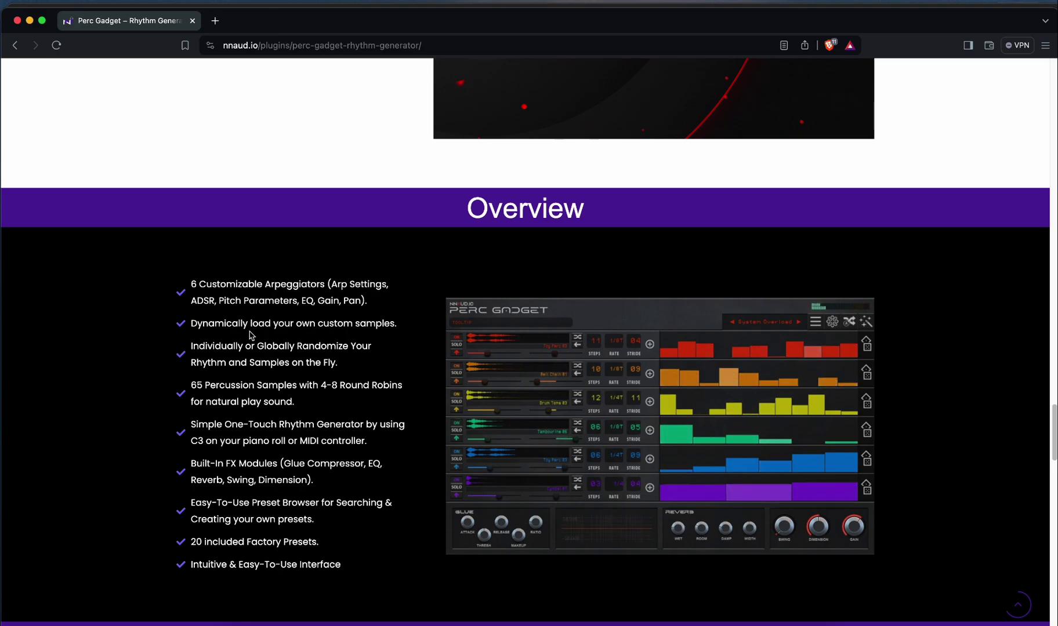
left_click_drag(192, 324, 402, 332)
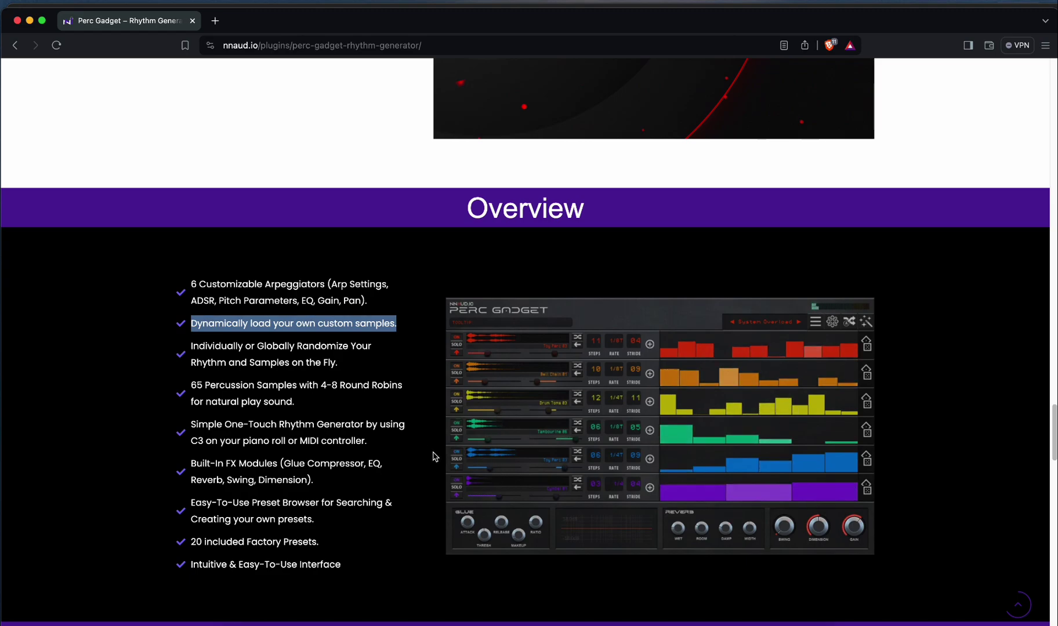
Step: Return to the start of the Perc Gadget page and bring up the site's Free categories
scroll(436, 457, "down", 10)
scroll(435, 459, "up", 15)
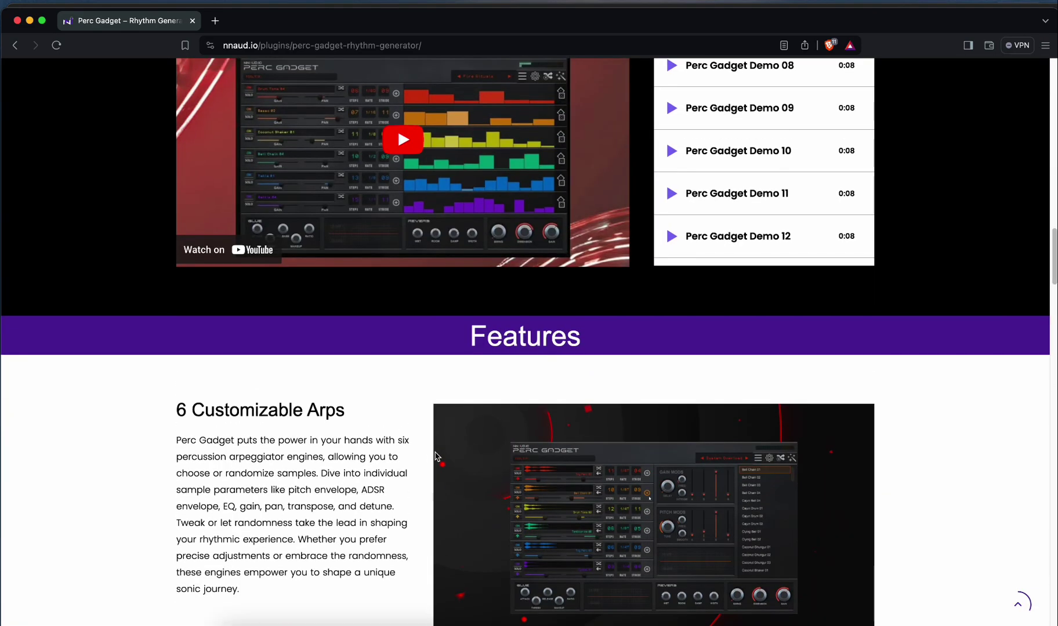
scroll(437, 457, "up", 15)
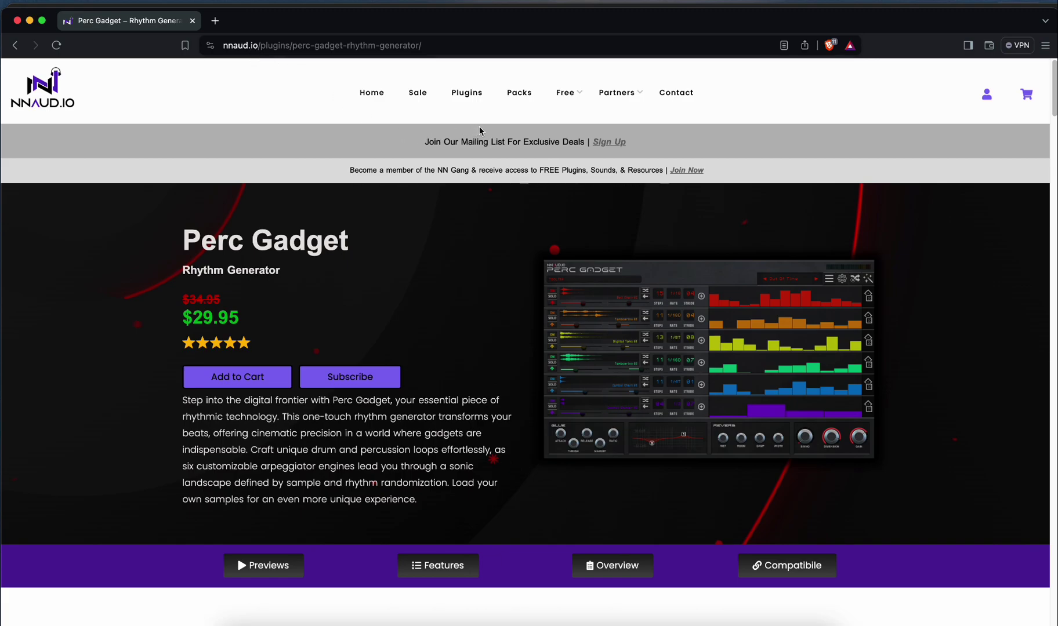
mouse_move(563, 96)
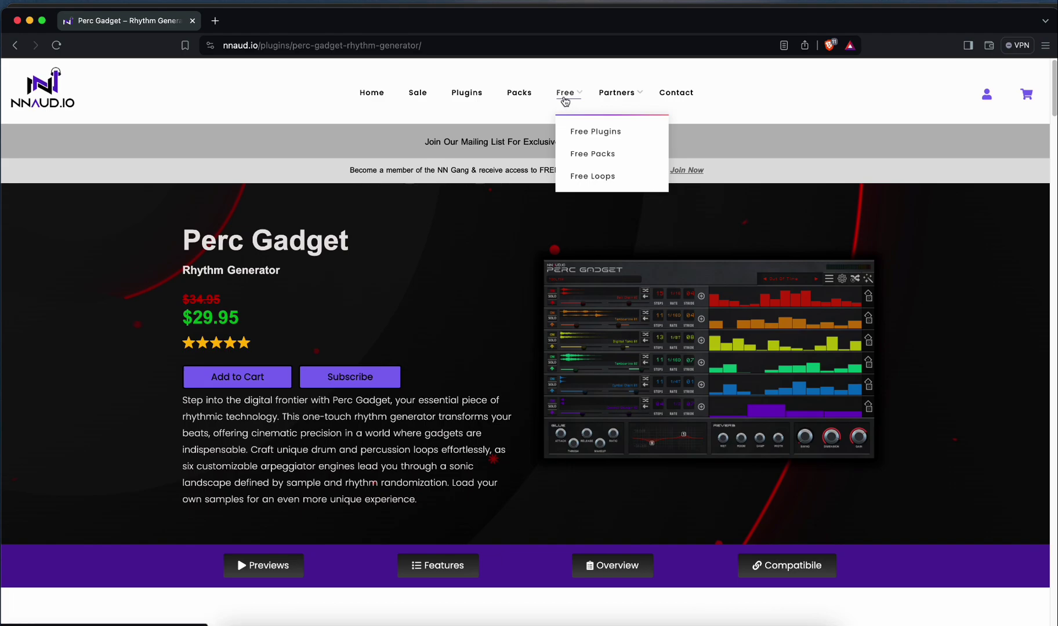